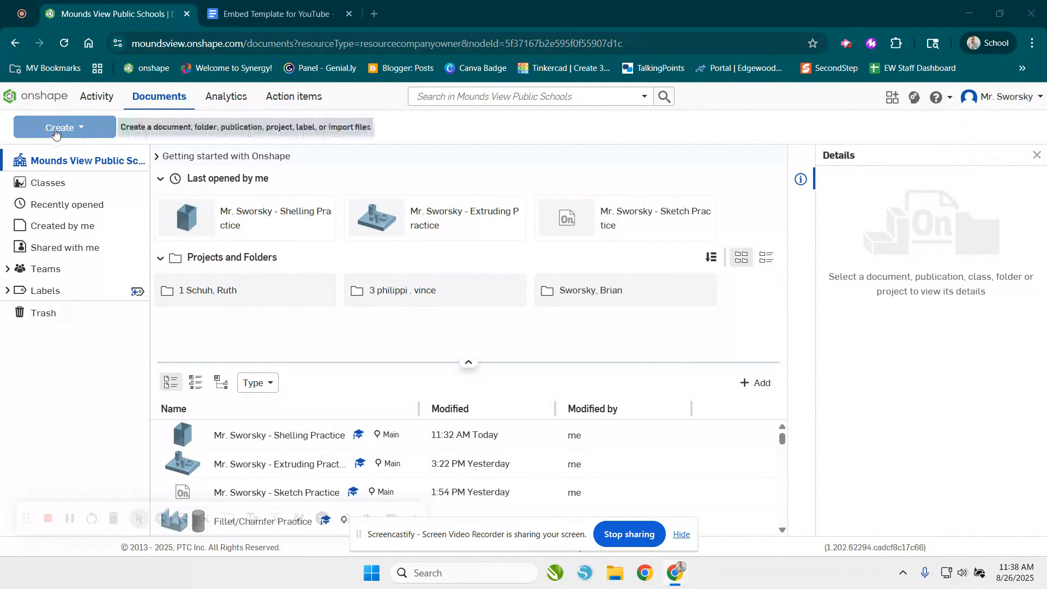
pyautogui.click(63, 127)
pyautogui.click(68, 170)
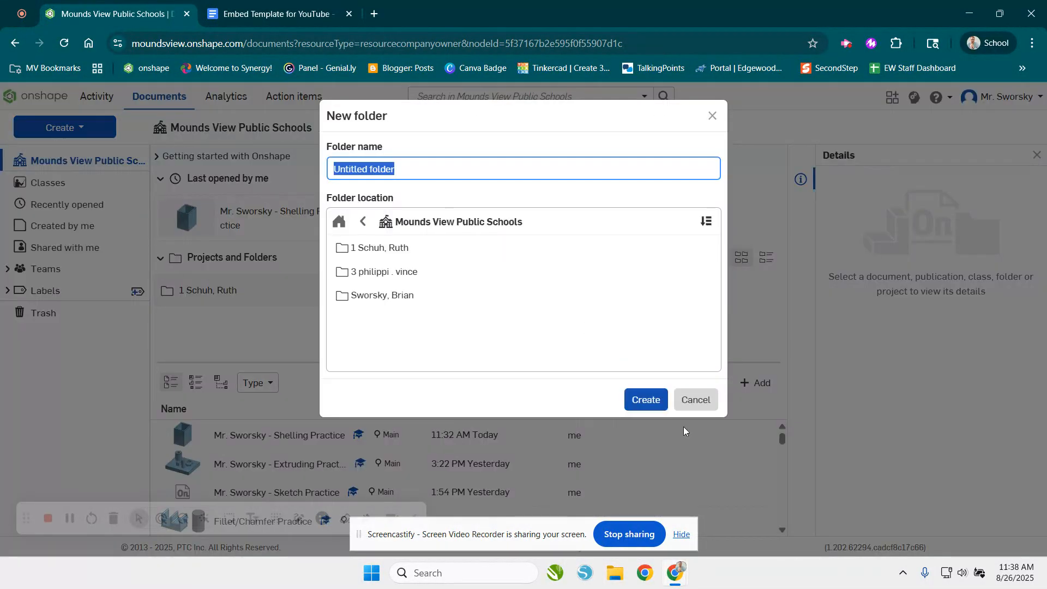
pyautogui.click(695, 373)
# Create a new document titled with the teacher's name followed by "- Offset Practice".
pyautogui.click(60, 131)
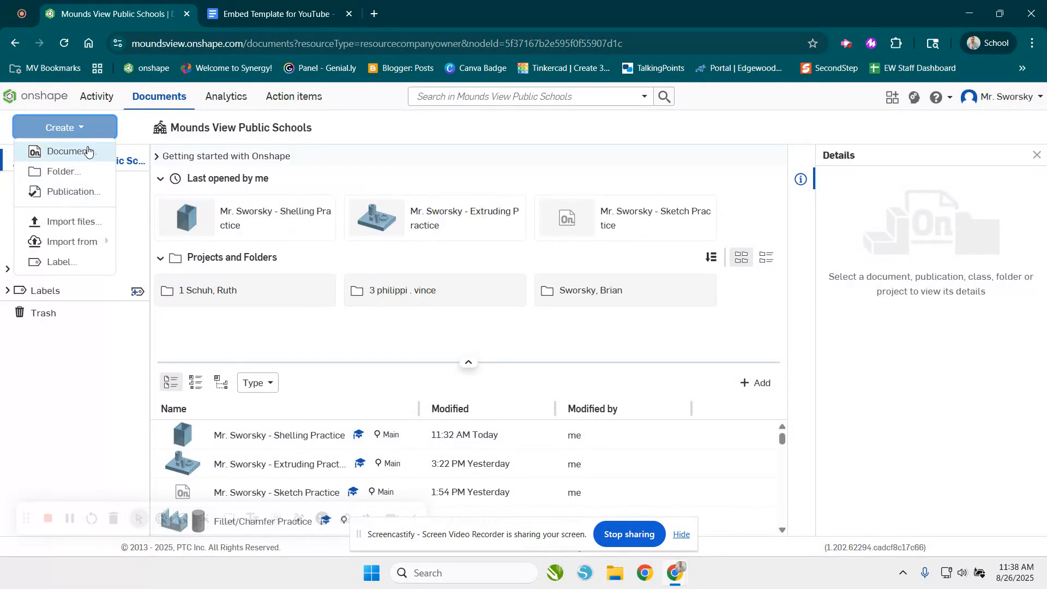
pyautogui.click(67, 151)
pyautogui.write('Mr. Sworsky - Offset Practice')
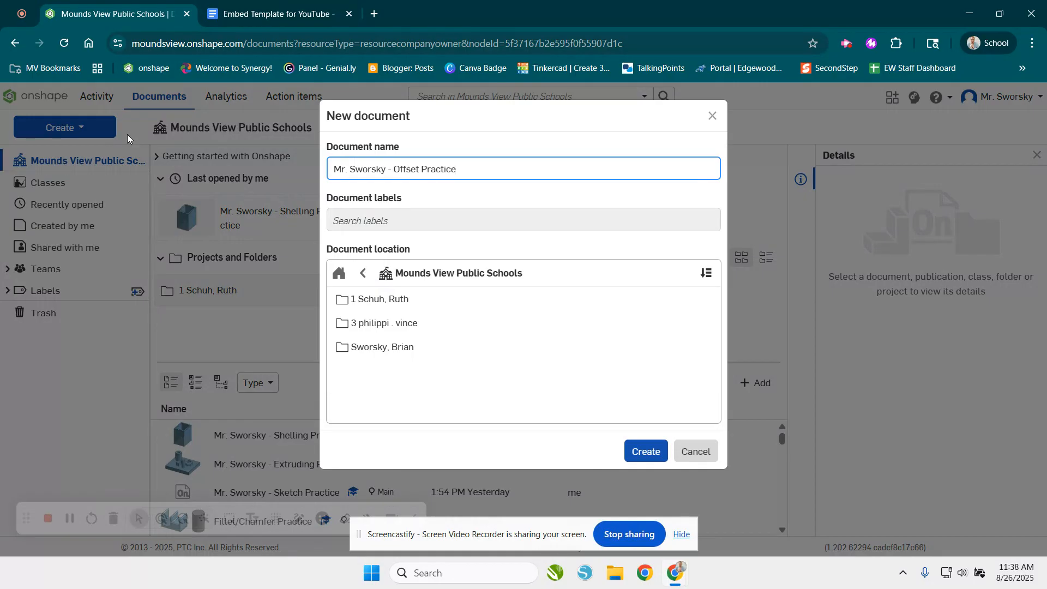
pyautogui.press('Escape')
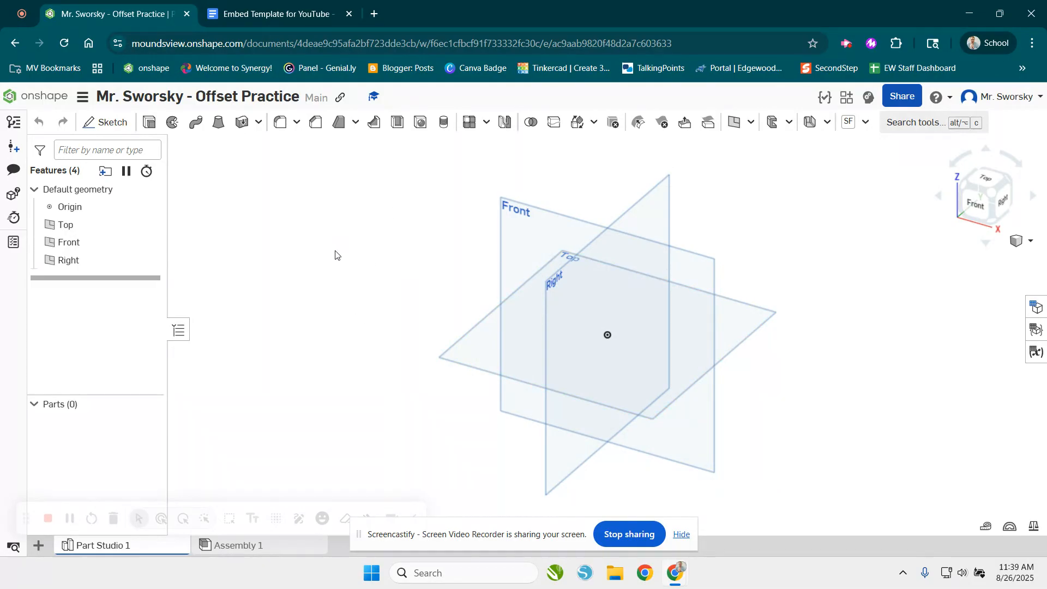
# Start a sketch on the Top plane, hide the default planes and turn the view toward the sketch.
pyautogui.click(112, 127)
pyautogui.click(472, 360)
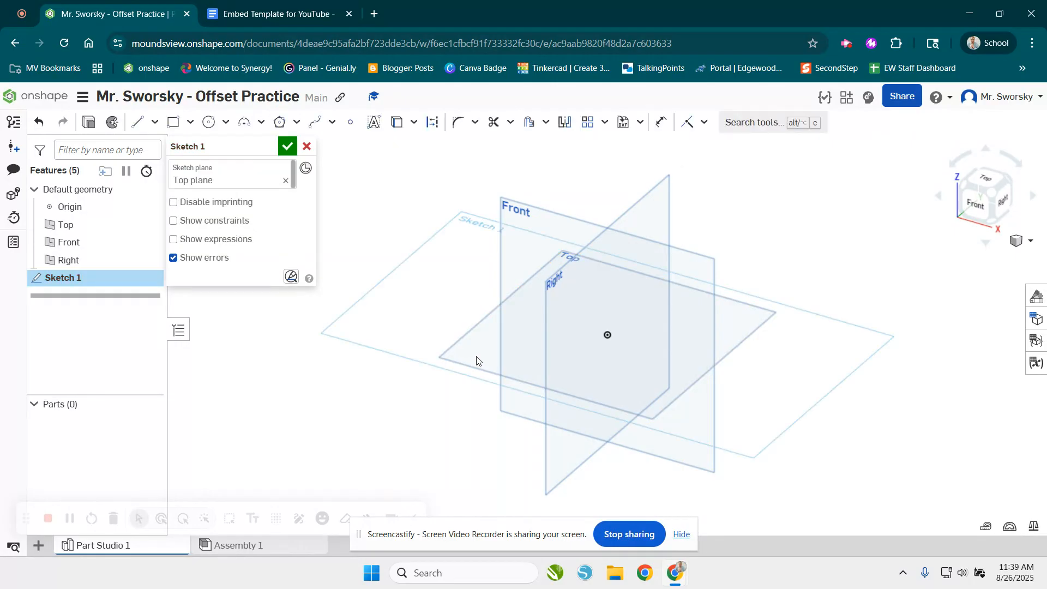
pyautogui.press('p')
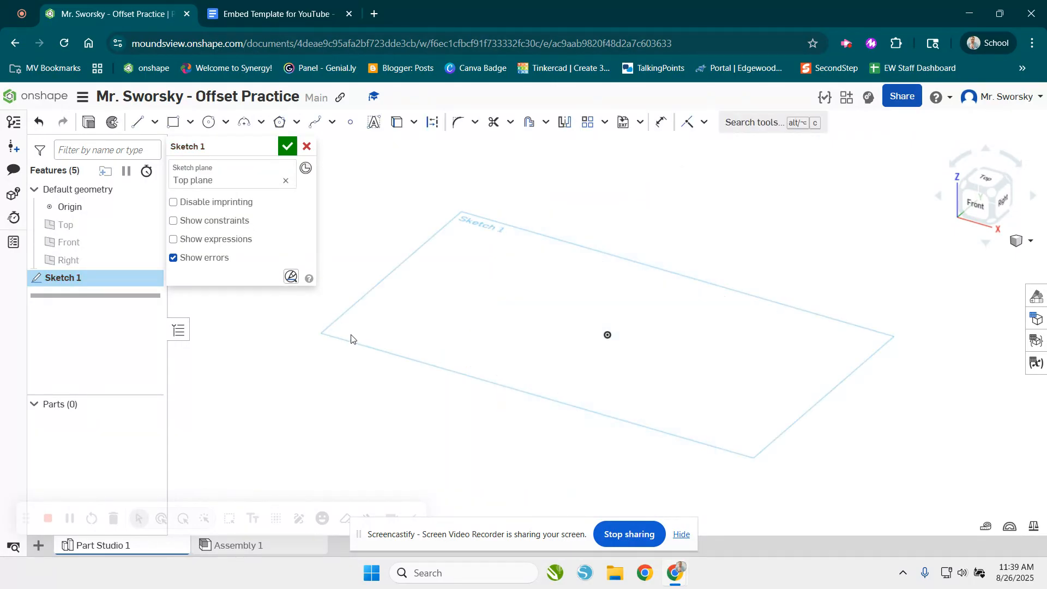
pyautogui.press('n')
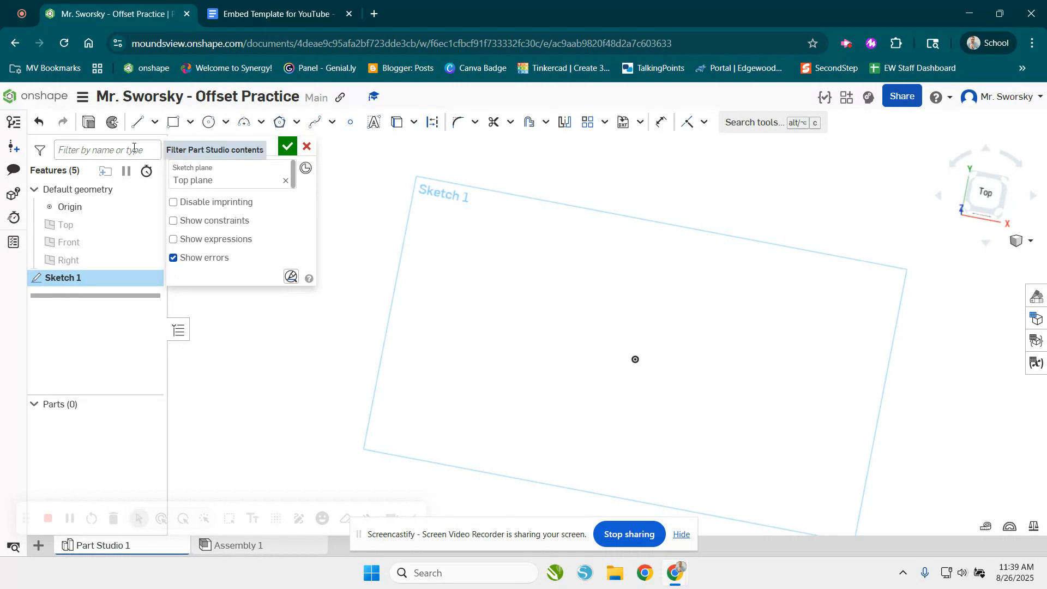
# Sketch a center-point circle about 46.5 mm in diameter in the upper-left area of the sketch plane.
pyautogui.click(209, 122)
pyautogui.click(455, 261)
pyautogui.click(487, 251)
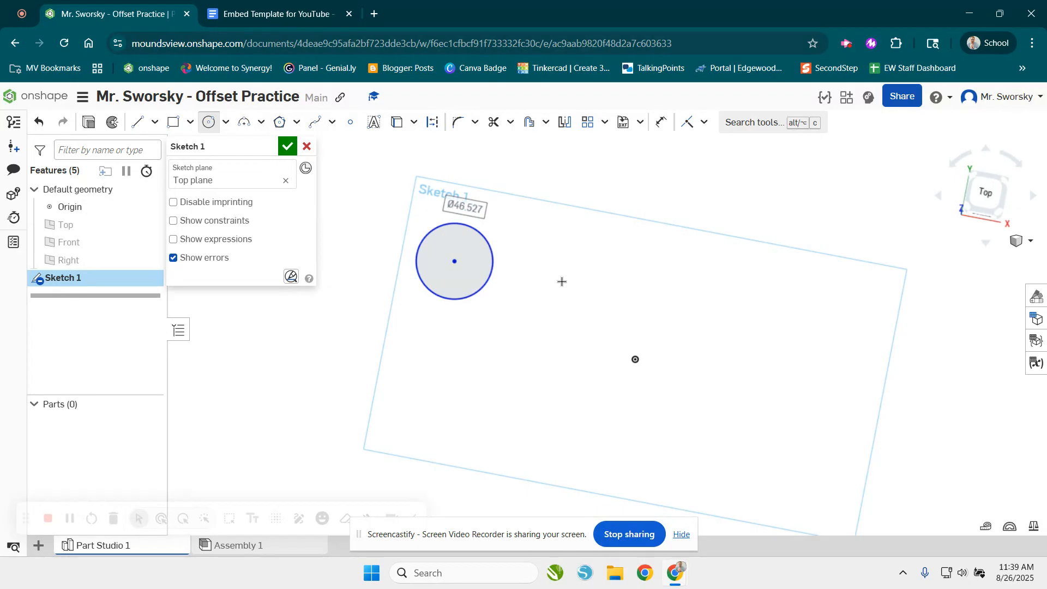
# Offset the circle, trying the inward direction before settling on outward, and set the offset distance to 2 mm.
pyautogui.click(533, 124)
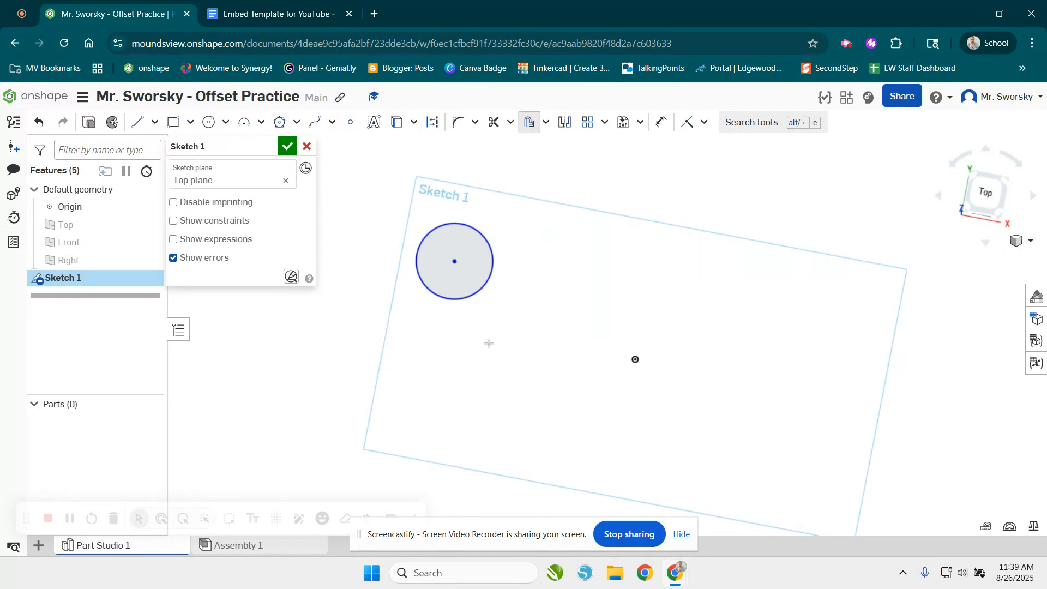
pyautogui.click(475, 293)
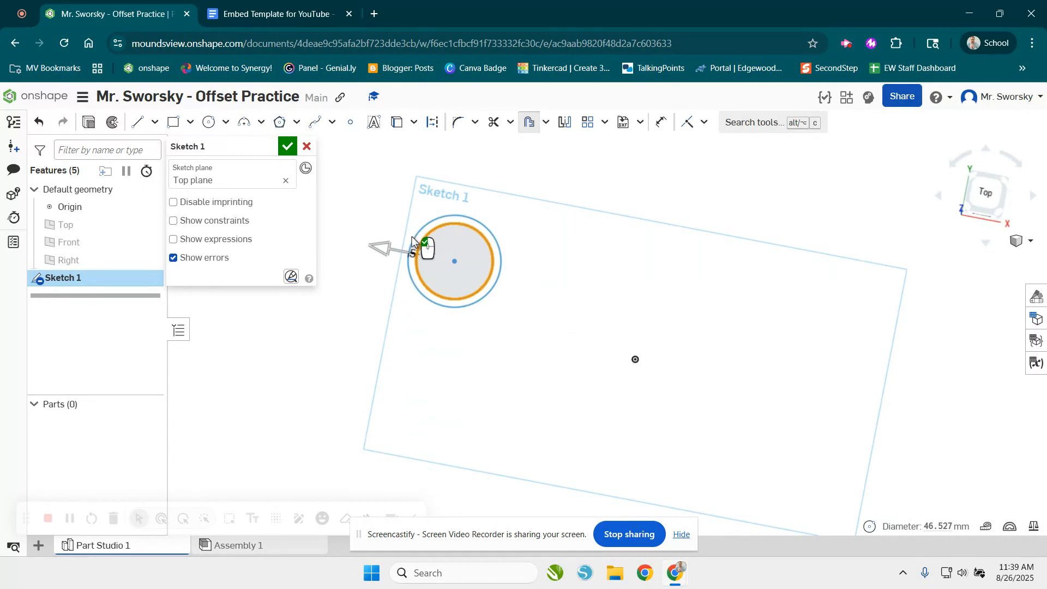
pyautogui.scroll(3, 420, 238)
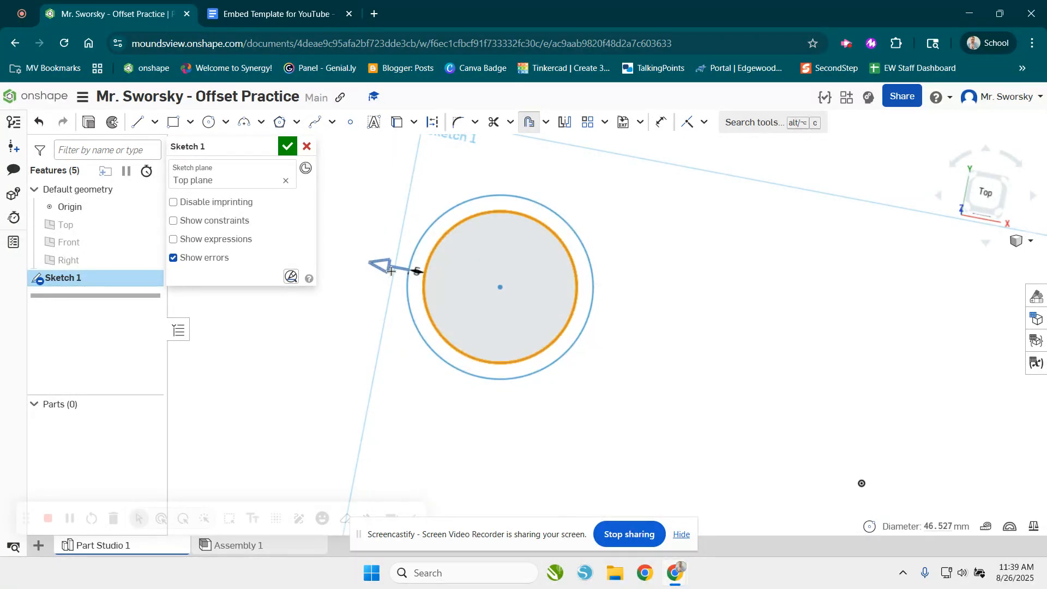
pyautogui.scroll(3, 409, 272)
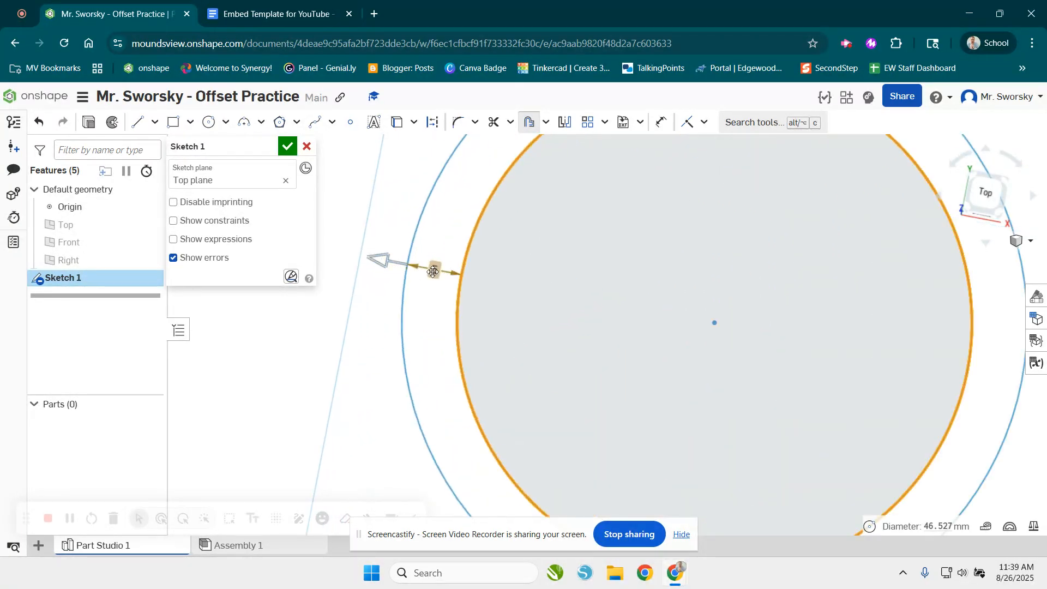
pyautogui.scroll(-2, 433, 276)
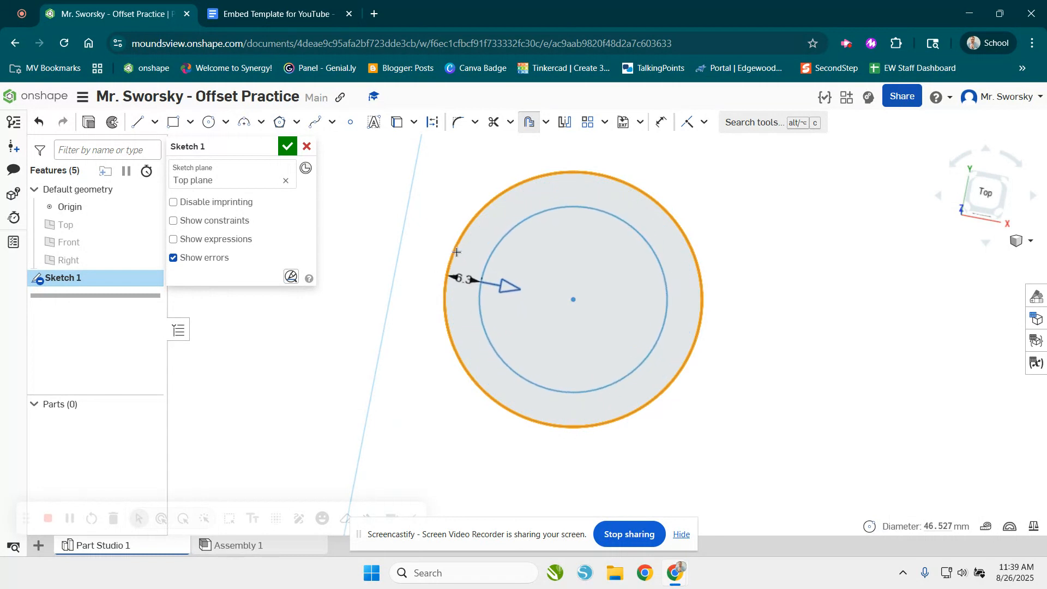
pyautogui.click(445, 246)
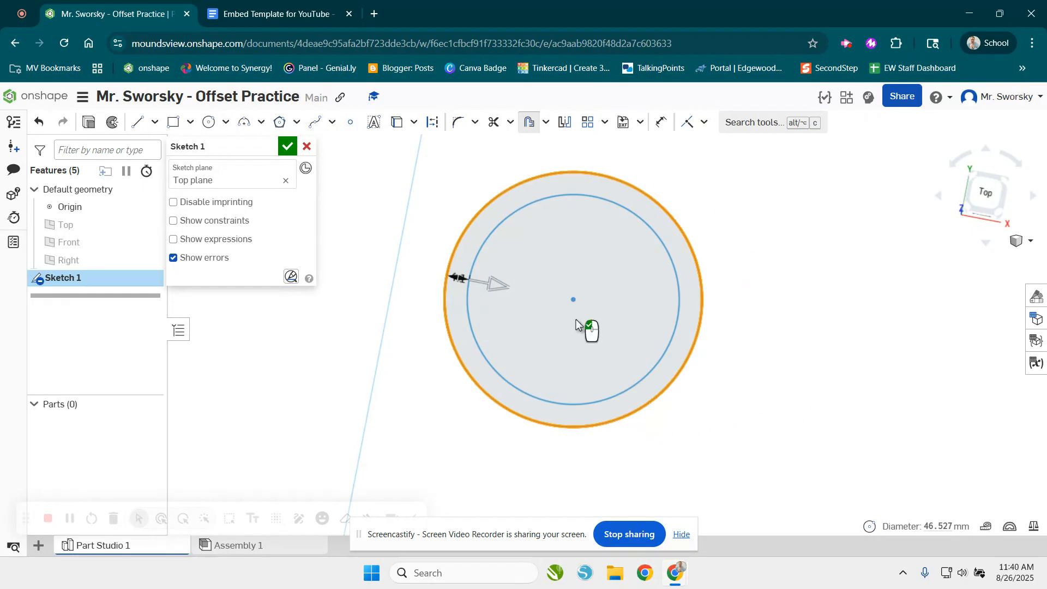
pyautogui.moveTo(495, 284); pyautogui.dragTo(450, 277)
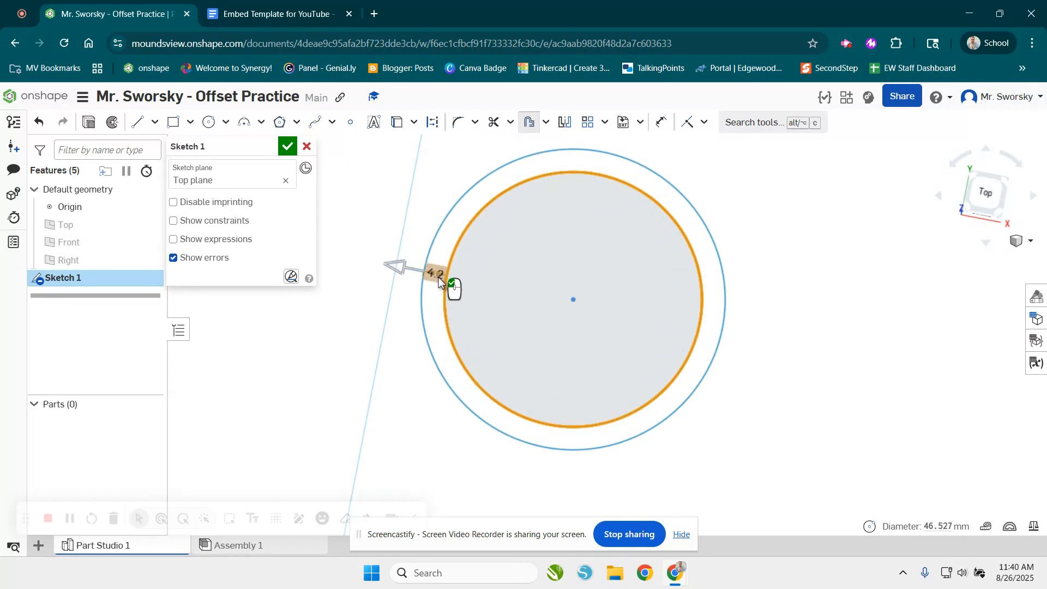
pyautogui.moveTo(401, 262)
pyautogui.mouseDown()
pyautogui.moveTo(411, 265)
pyautogui.moveTo(401, 255)
pyautogui.moveTo(401, 265)
pyautogui.mouseUp()
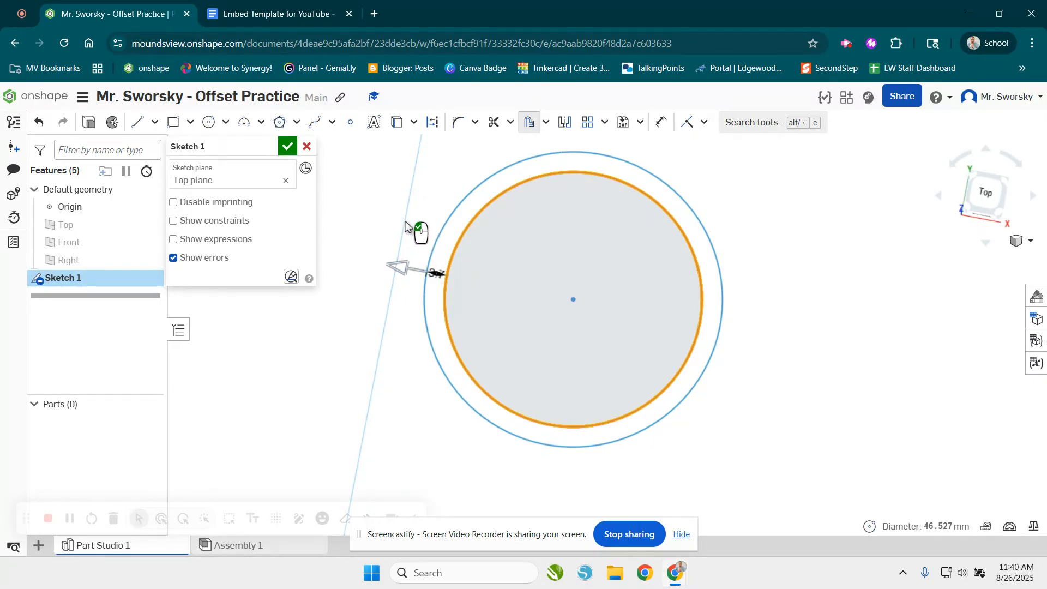
pyautogui.click(388, 222)
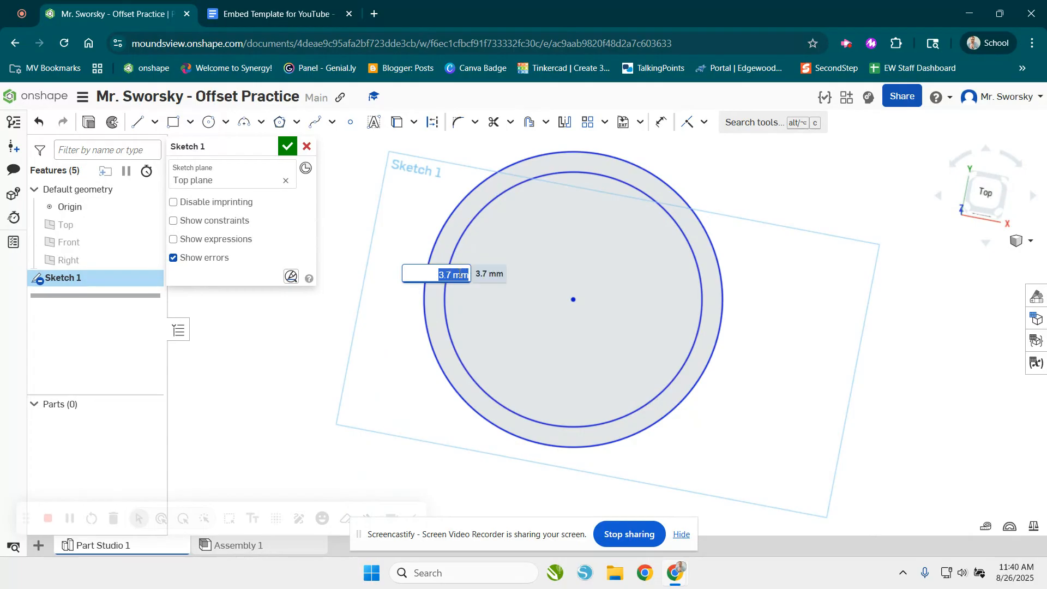
pyautogui.write('2')
pyautogui.press('Return')
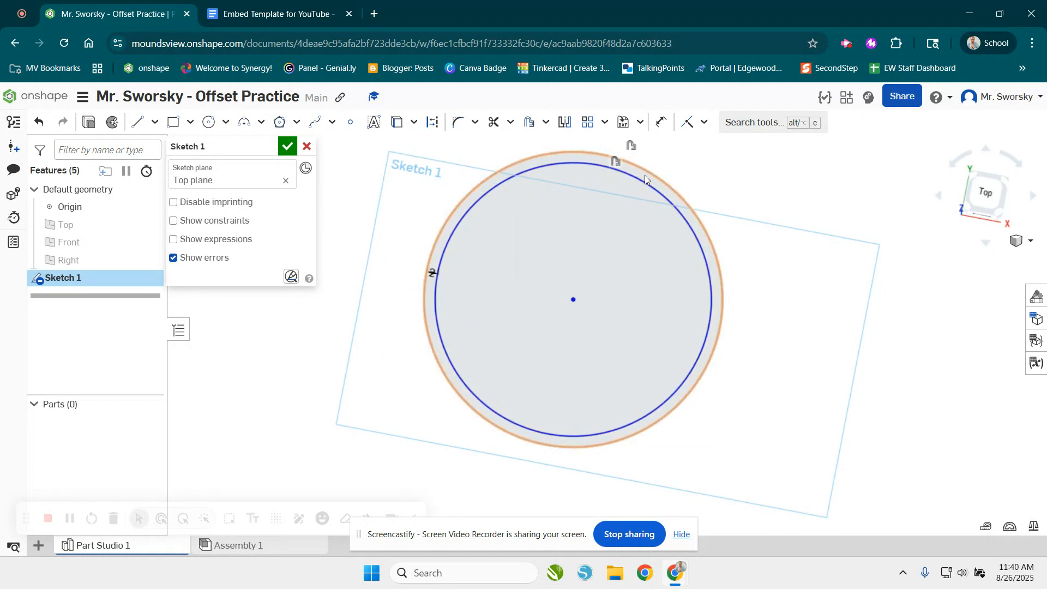
# Offset the inner circle inward by 2 mm to add a third concentric circle.
pyautogui.click(532, 121)
pyautogui.click(499, 183)
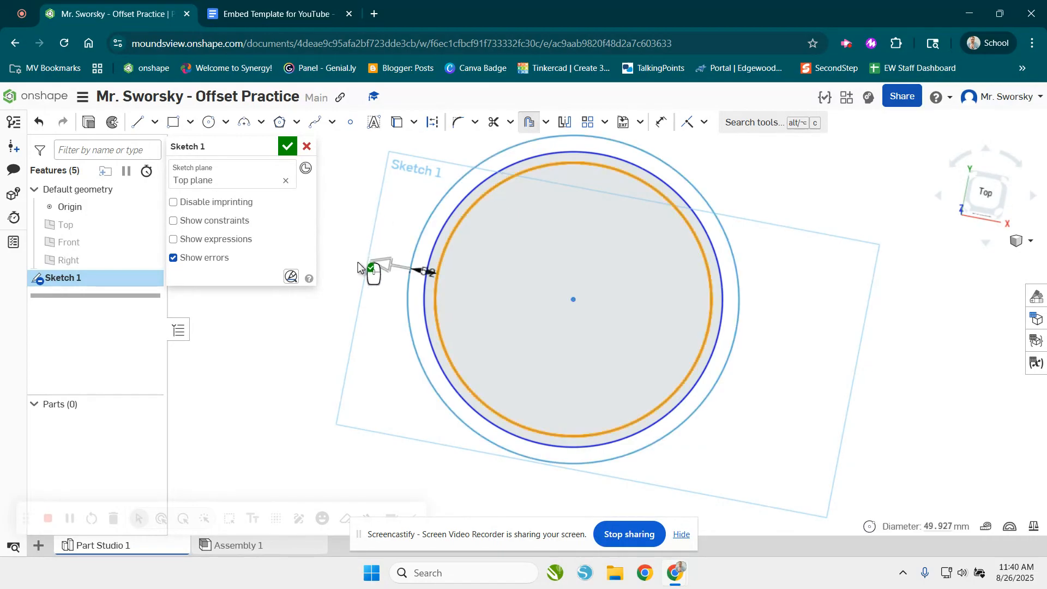
pyautogui.moveTo(379, 263); pyautogui.dragTo(411, 267)
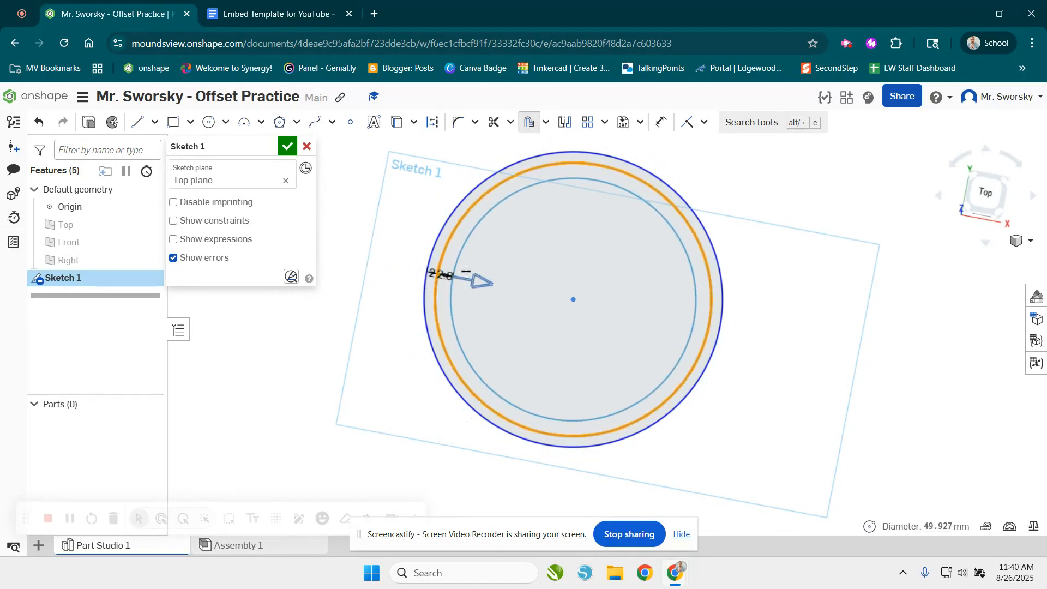
pyautogui.doubleClick(442, 274)
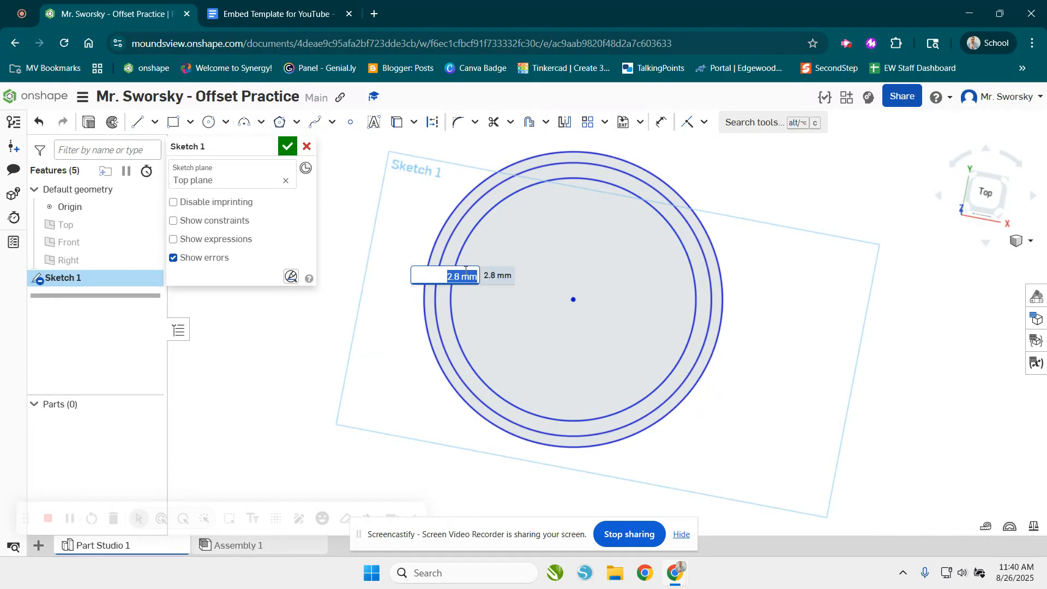
pyautogui.write('2')
pyautogui.press('Return')
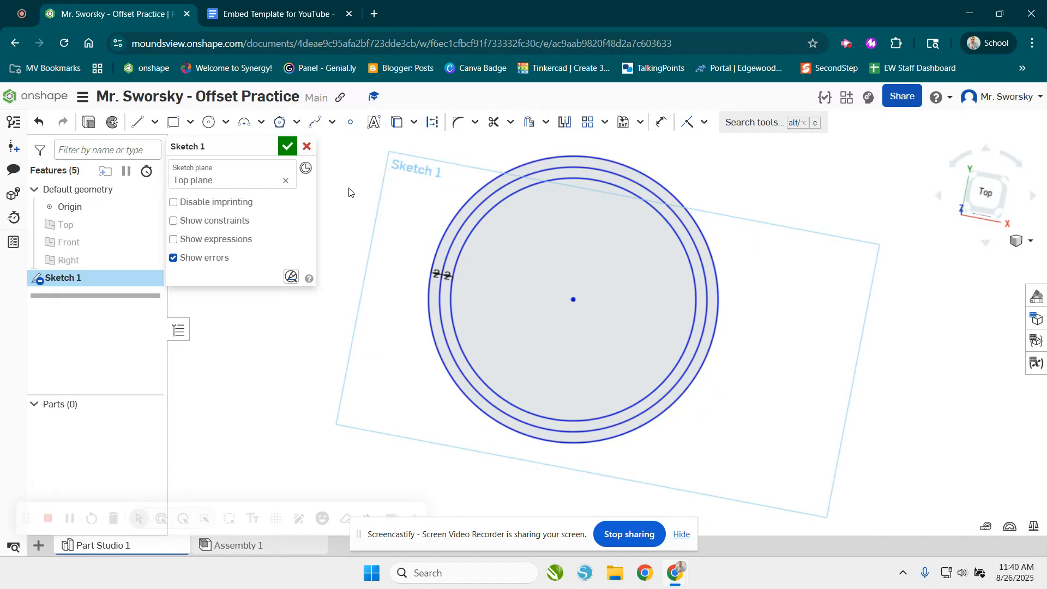
# Sketch a corner rectangle about 24 by 11 mm to the lower left of the circles, and face the Top view squarely.
pyautogui.click(182, 129)
pyautogui.click(235, 388)
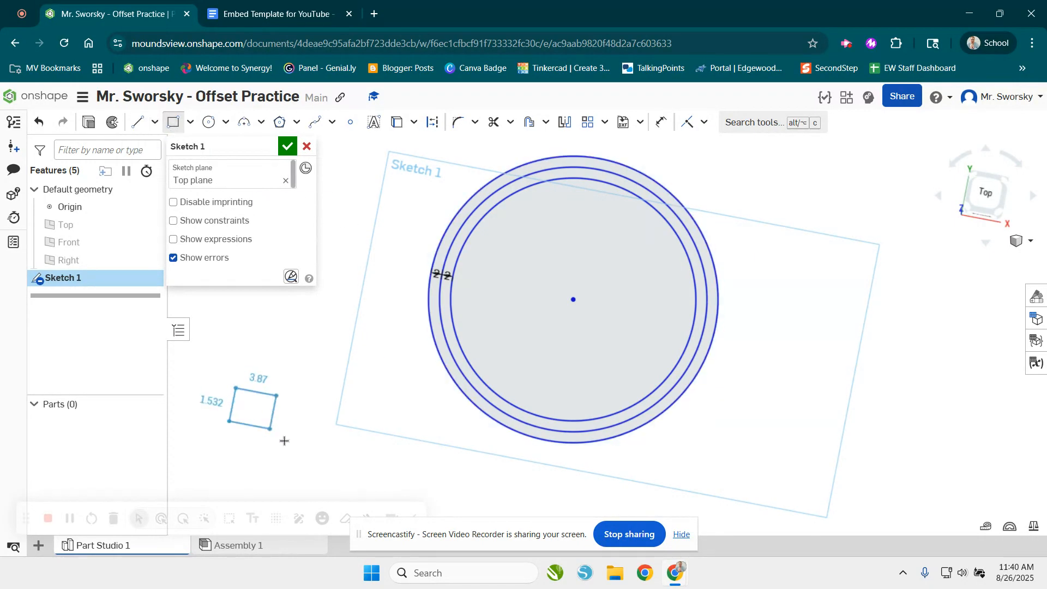
pyautogui.click(355, 471)
pyautogui.moveTo(490, 433); pyautogui.dragTo(523, 397, button='middle')
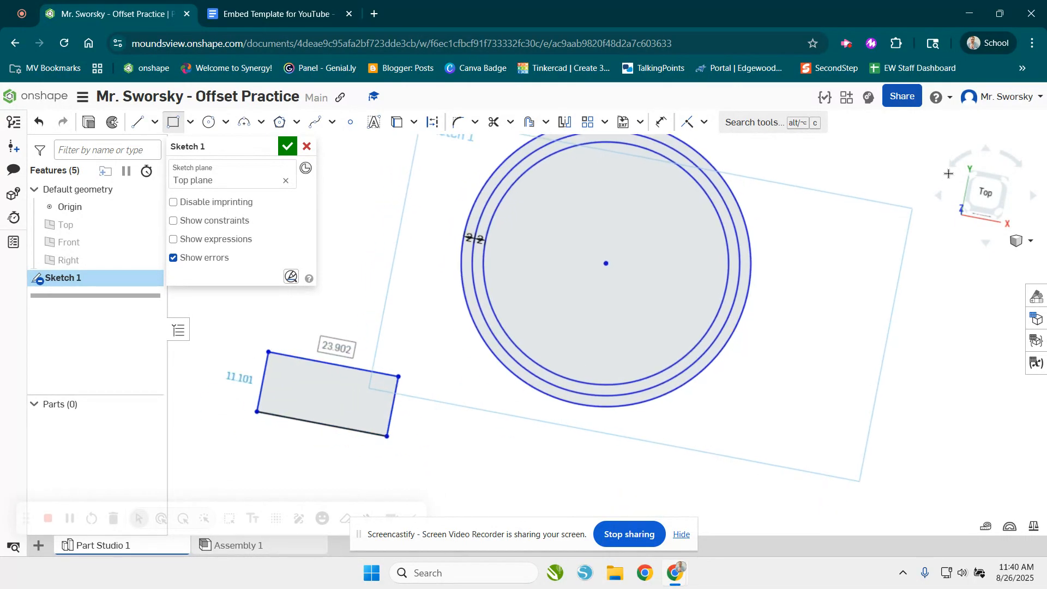
pyautogui.click(994, 202)
pyautogui.moveTo(315, 479); pyautogui.dragTo(655, 329, button='middle')
pyautogui.scroll(3, 584, 347)
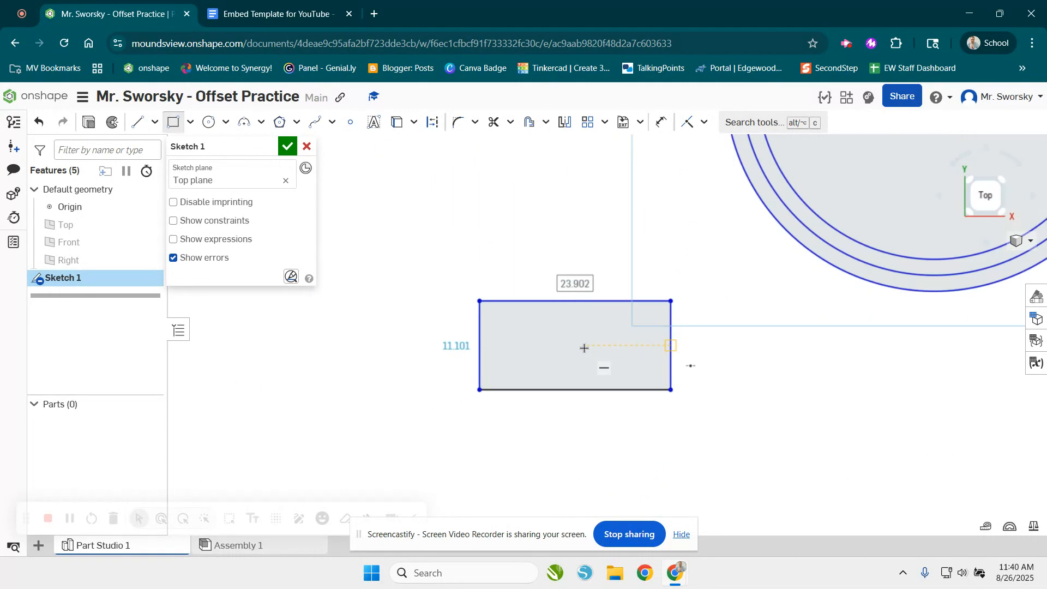
pyautogui.click(411, 203)
pyautogui.press('Escape')
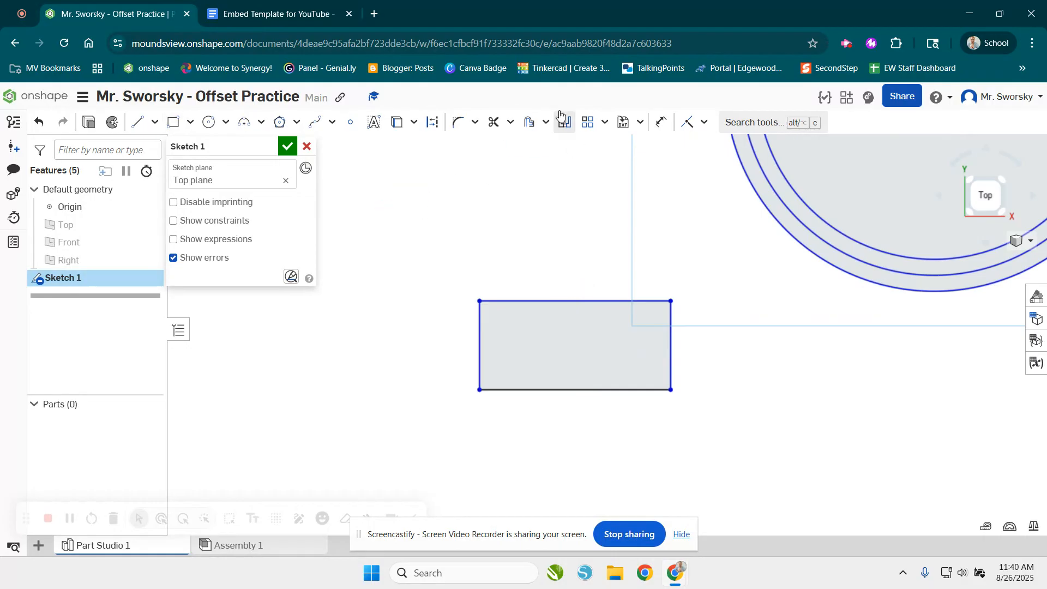
# Offset all four sides of the rectangle outward by 2.5 mm.
pyautogui.click(529, 122)
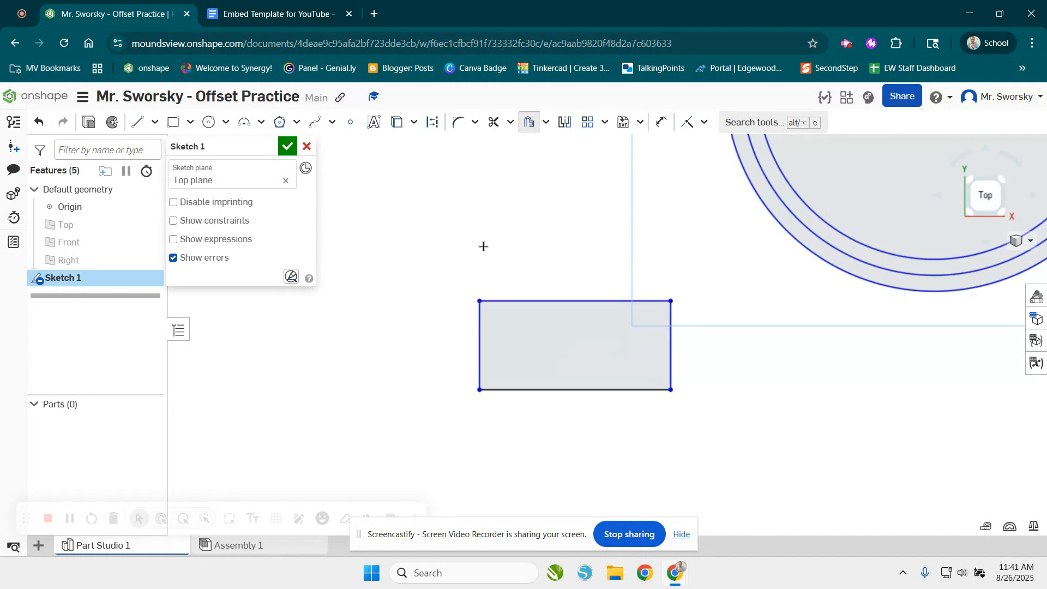
pyautogui.click(549, 300)
pyautogui.moveTo(575, 370); pyautogui.dragTo(567, 299)
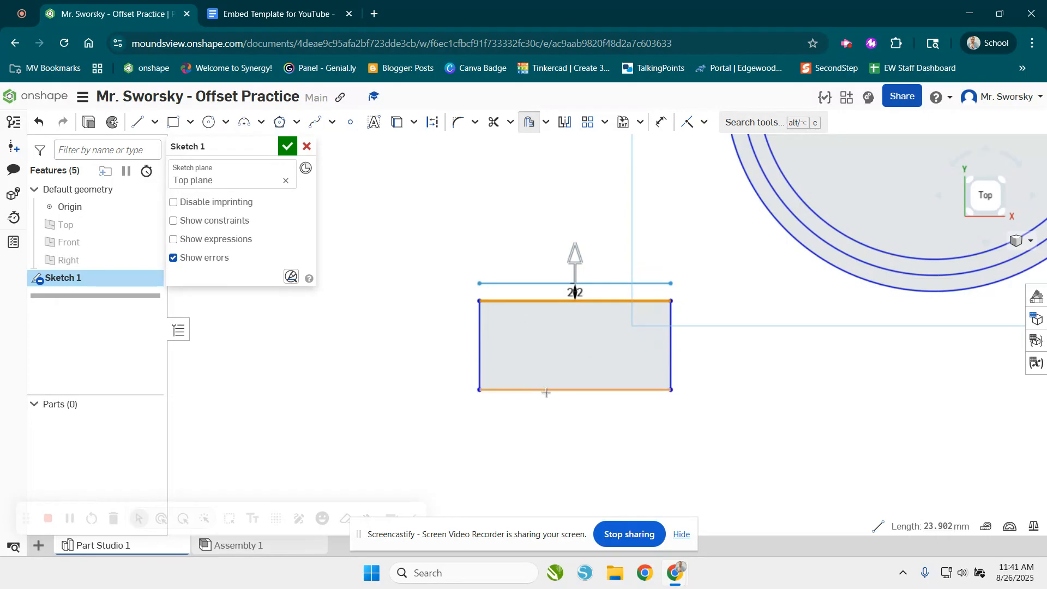
pyautogui.click(481, 349)
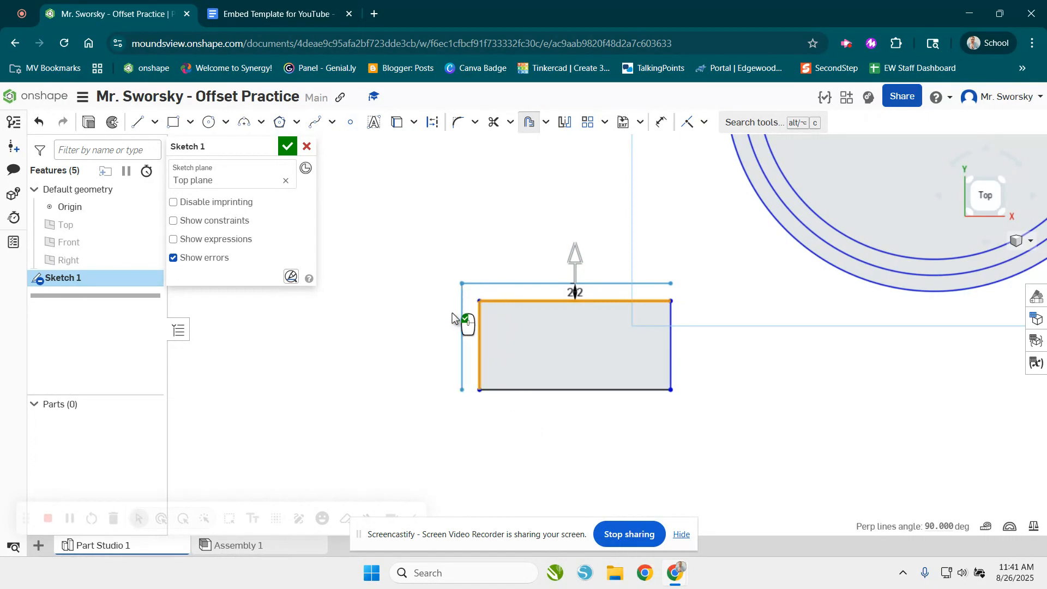
pyautogui.click(613, 389)
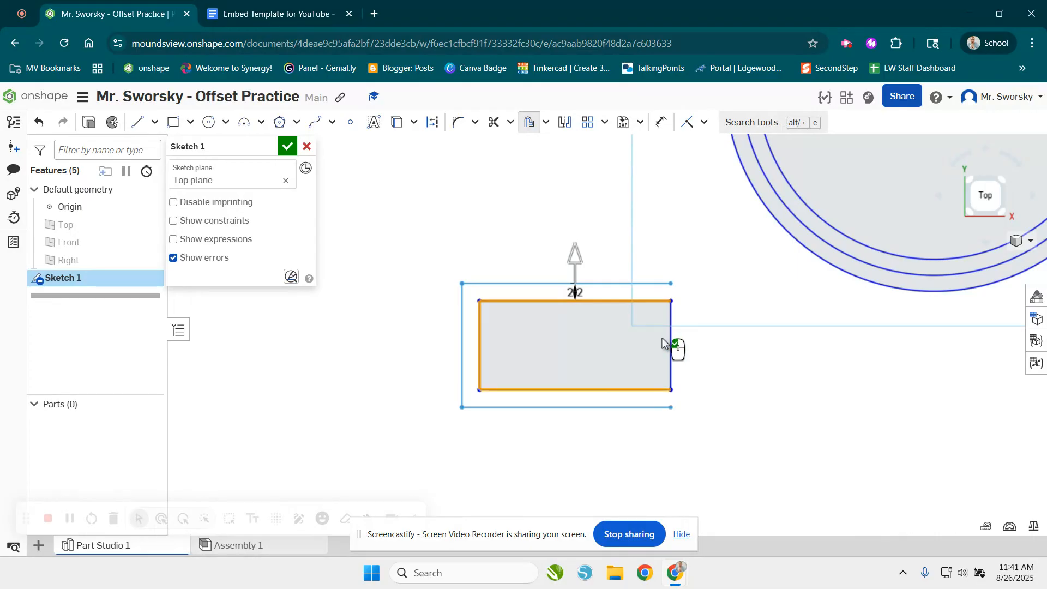
pyautogui.click(672, 341)
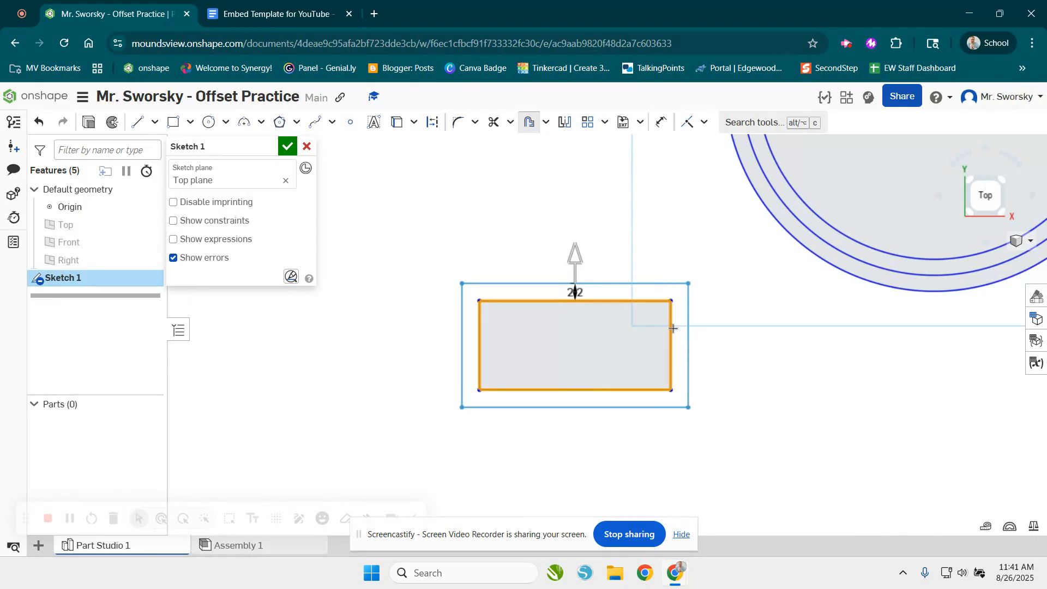
pyautogui.moveTo(578, 260)
pyautogui.mouseDown()
pyautogui.moveTo(577, 197)
pyautogui.moveTo(583, 301)
pyautogui.moveTo(591, 264)
pyautogui.moveTo(590, 280)
pyautogui.mouseUp()
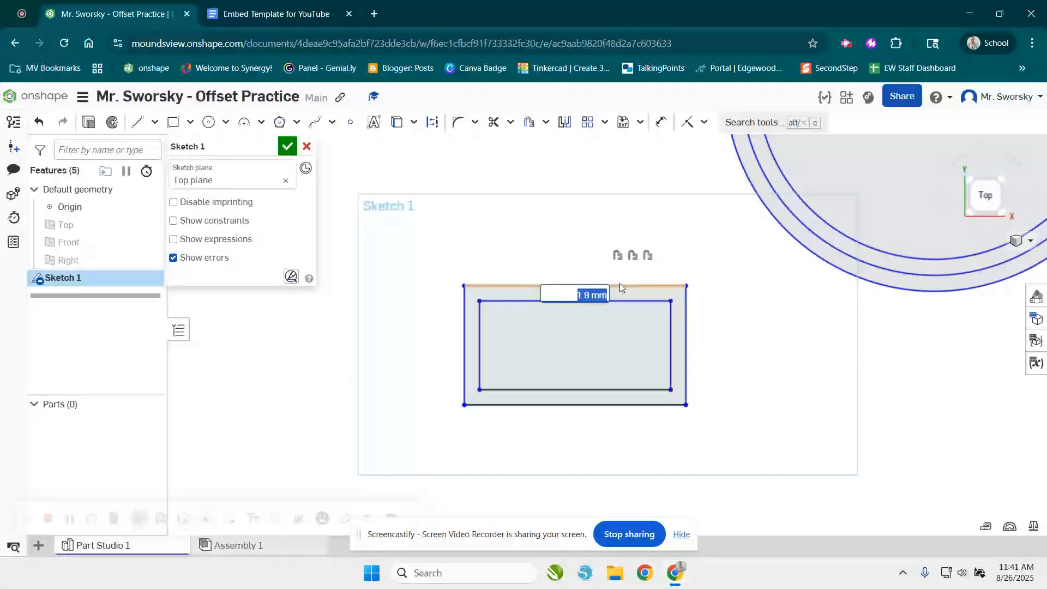
pyautogui.write('2.5')
pyautogui.press('Return')
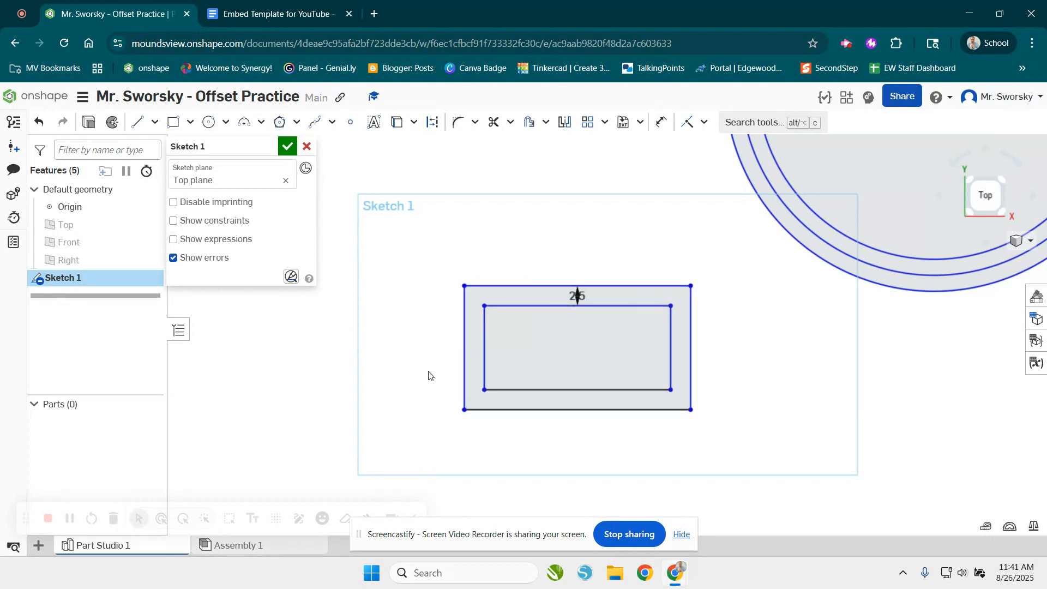
# Select the frame region between the two rectangles, and the inner rectangle region separately, to inspect the closed areas.
pyautogui.click(474, 312)
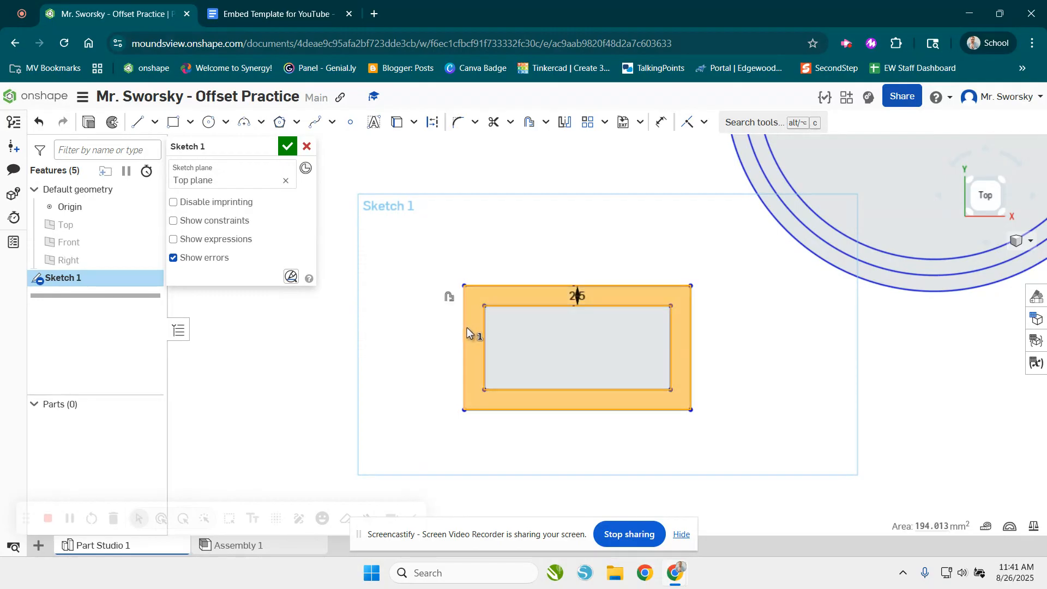
pyautogui.click(447, 355)
pyautogui.click(567, 342)
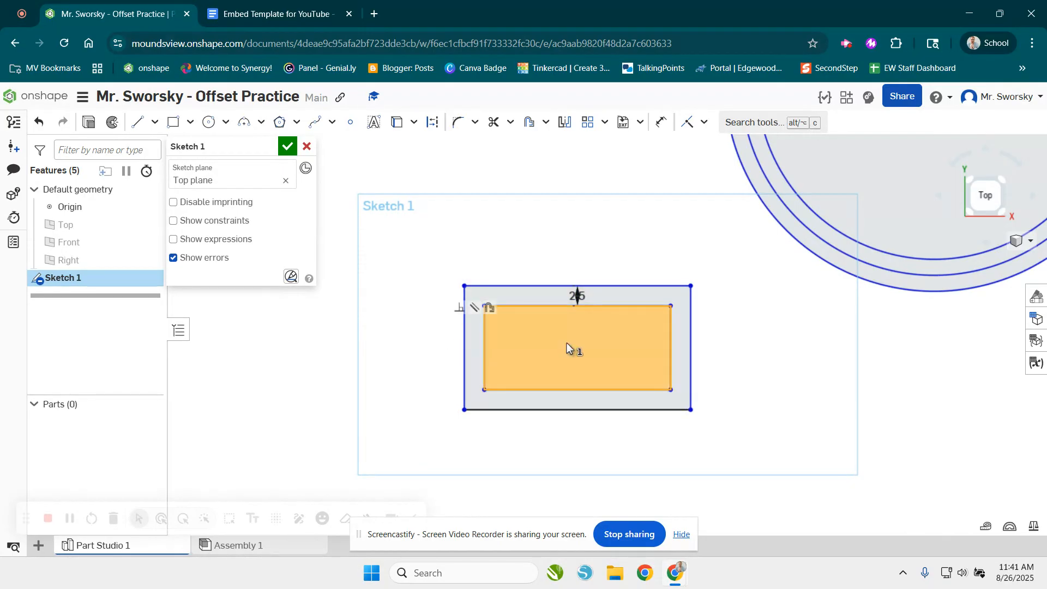
# Sketch a closed curved freeform spline with a notch in its underside, about 104 mm in total length, left of the circles and above the rectangle.
pyautogui.click(630, 203)
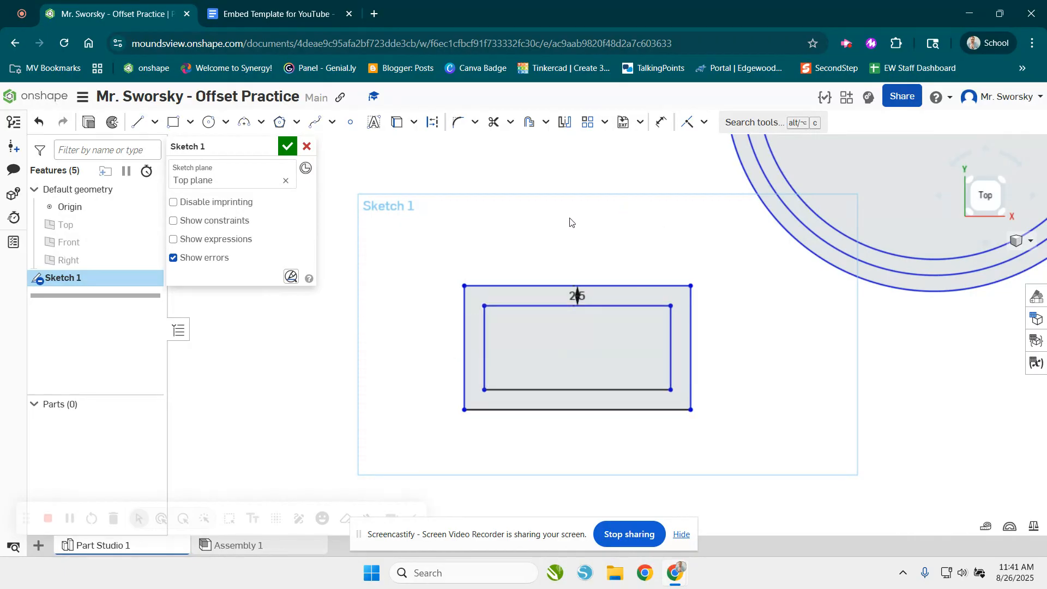
pyautogui.scroll(-1, 369, 379)
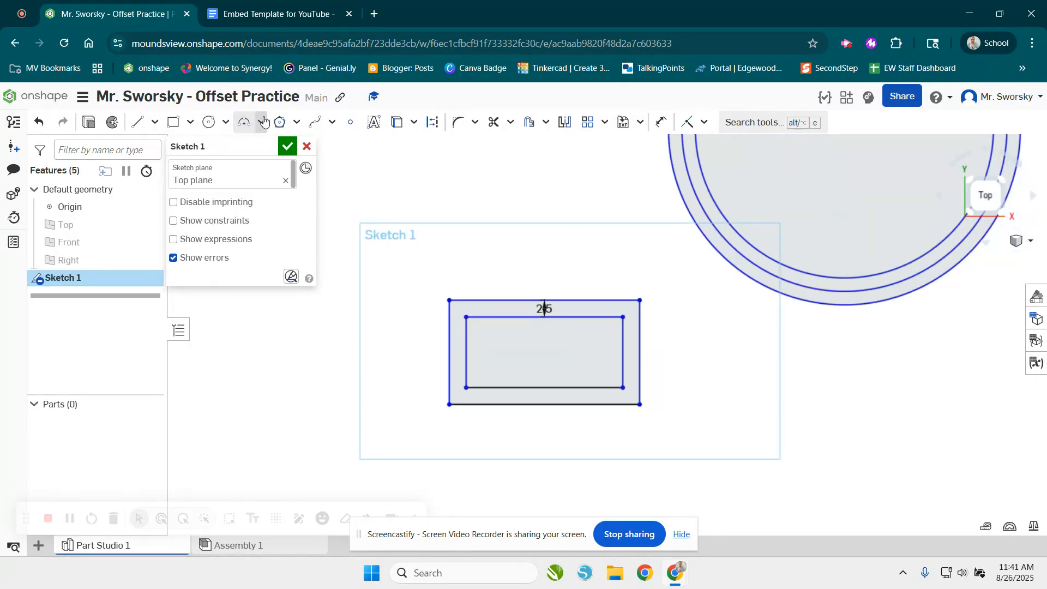
pyautogui.click(316, 123)
pyautogui.moveTo(484, 214)
pyautogui.mouseDown(button='middle')
pyautogui.moveTo(649, 311)
pyautogui.moveTo(679, 391)
pyautogui.mouseUp(button='middle')
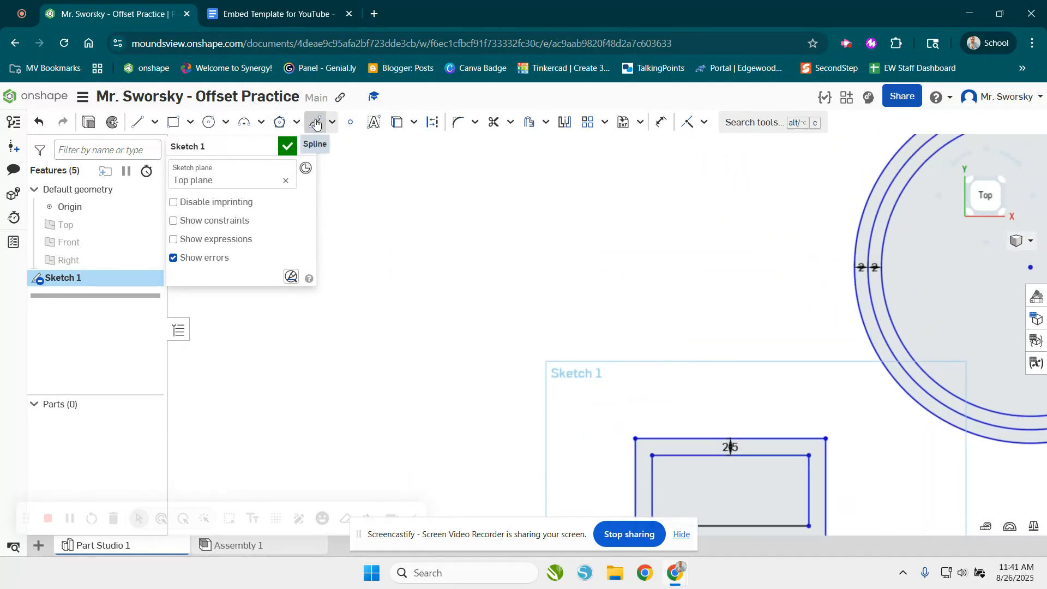
pyautogui.moveTo(712, 251); pyautogui.dragTo(652, 311, button='middle')
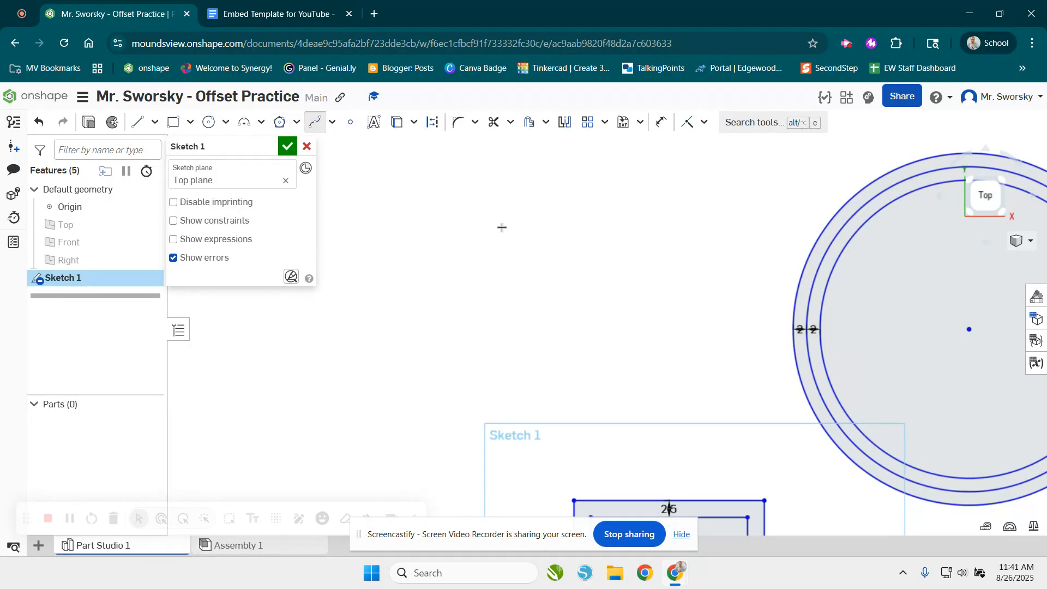
pyautogui.click(637, 182)
pyautogui.click(734, 258)
pyautogui.click(726, 272)
pyautogui.click(705, 294)
pyautogui.click(643, 283)
pyautogui.click(620, 238)
pyautogui.click(587, 266)
pyautogui.click(570, 323)
pyautogui.click(560, 327)
pyautogui.click(498, 292)
pyautogui.click(510, 225)
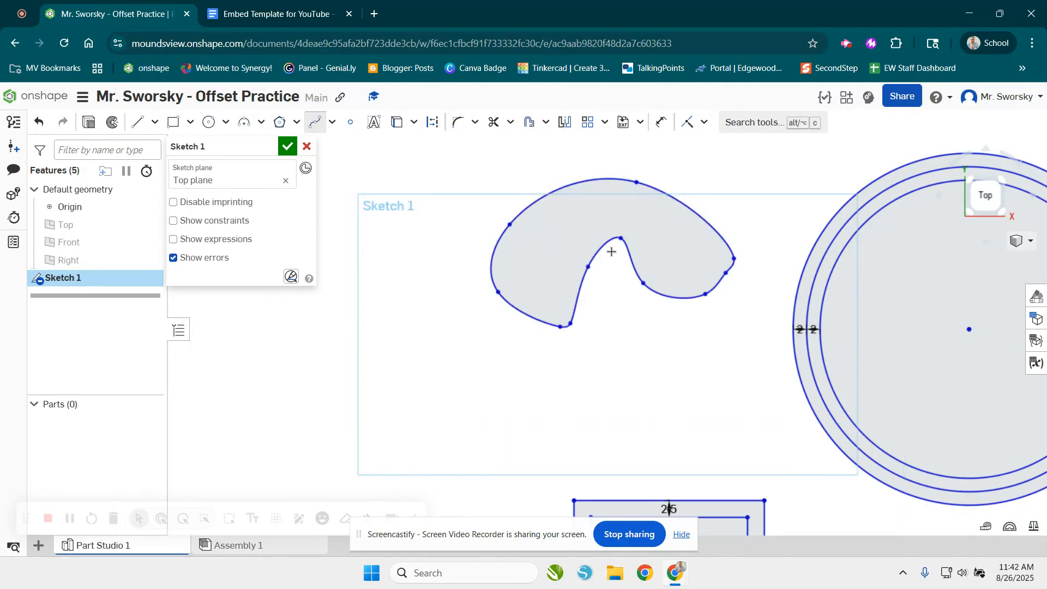
# Offset the closed spline outward by about 0.9 mm.
pyautogui.click(526, 123)
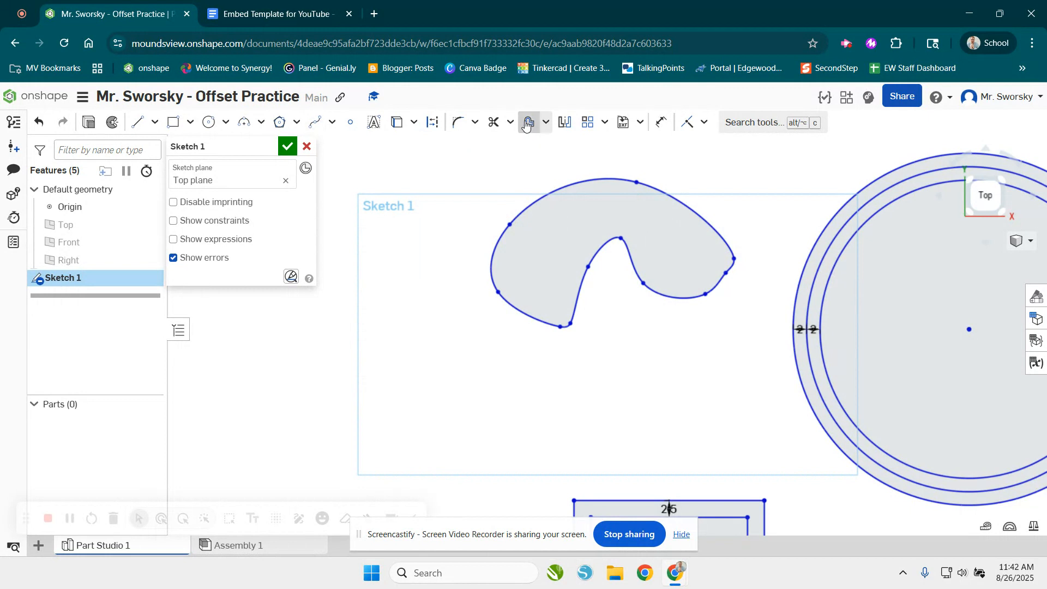
pyautogui.click(574, 183)
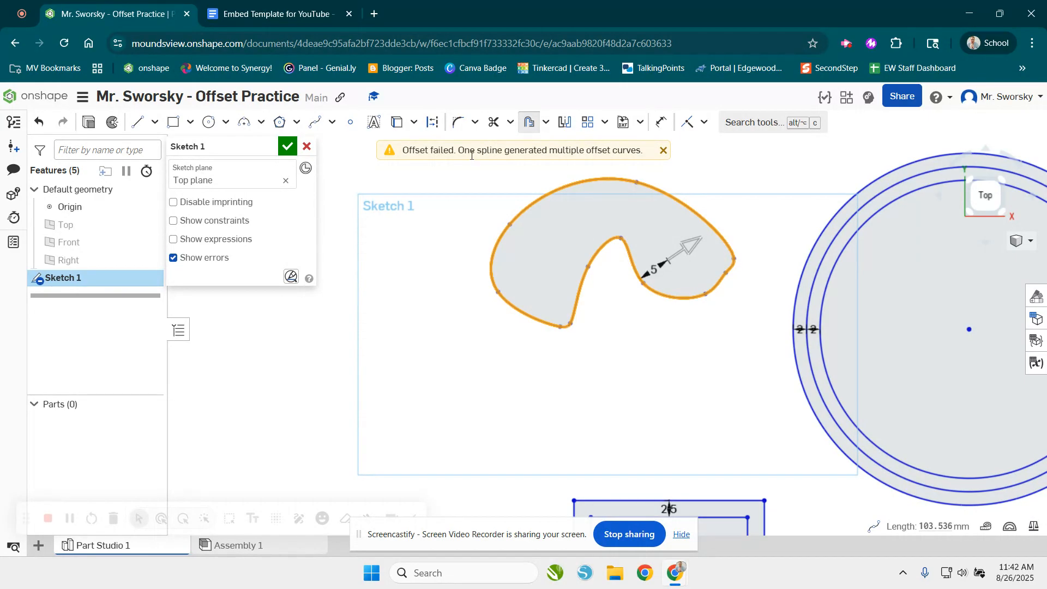
pyautogui.scroll(3, 649, 283)
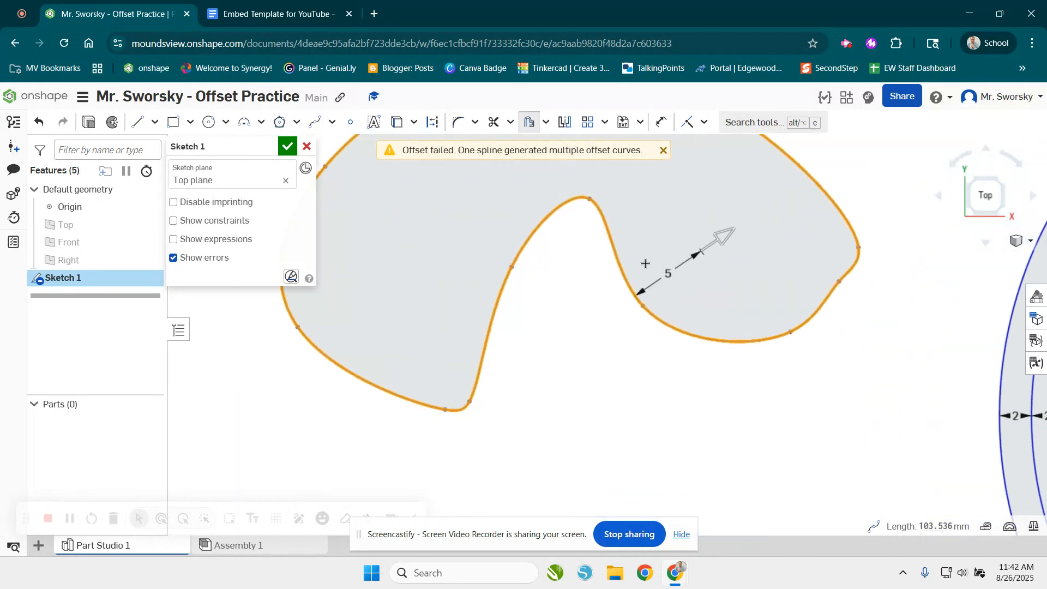
pyautogui.scroll(3, 693, 264)
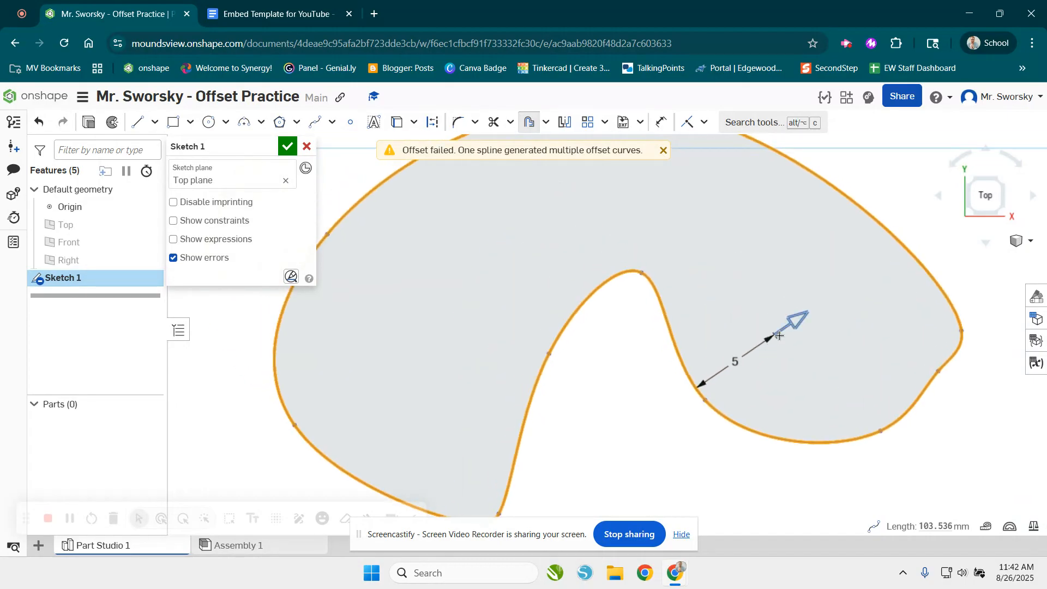
pyautogui.scroll(-1, 780, 336)
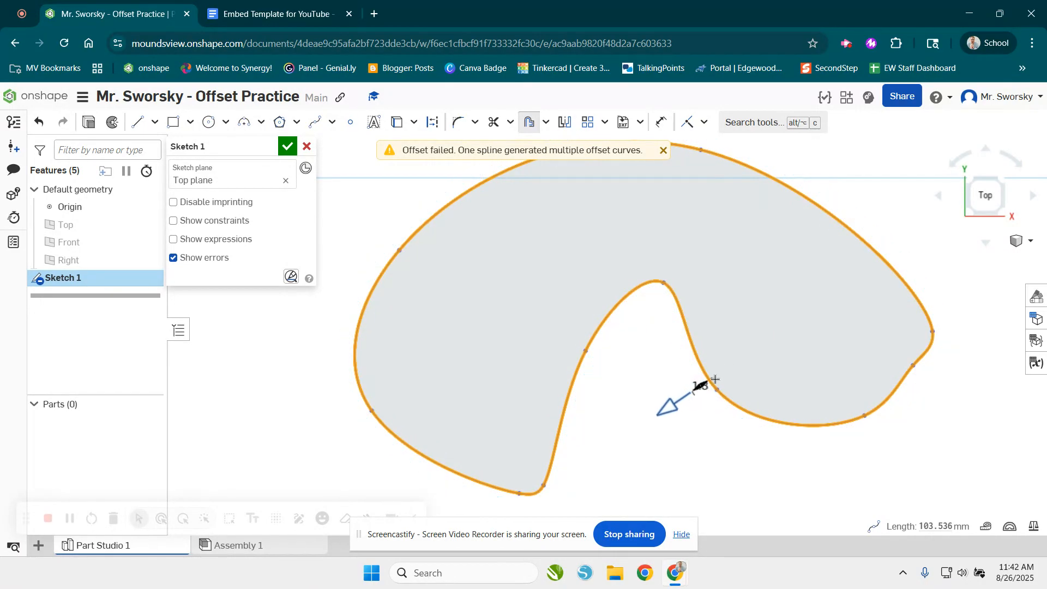
pyautogui.click(765, 390)
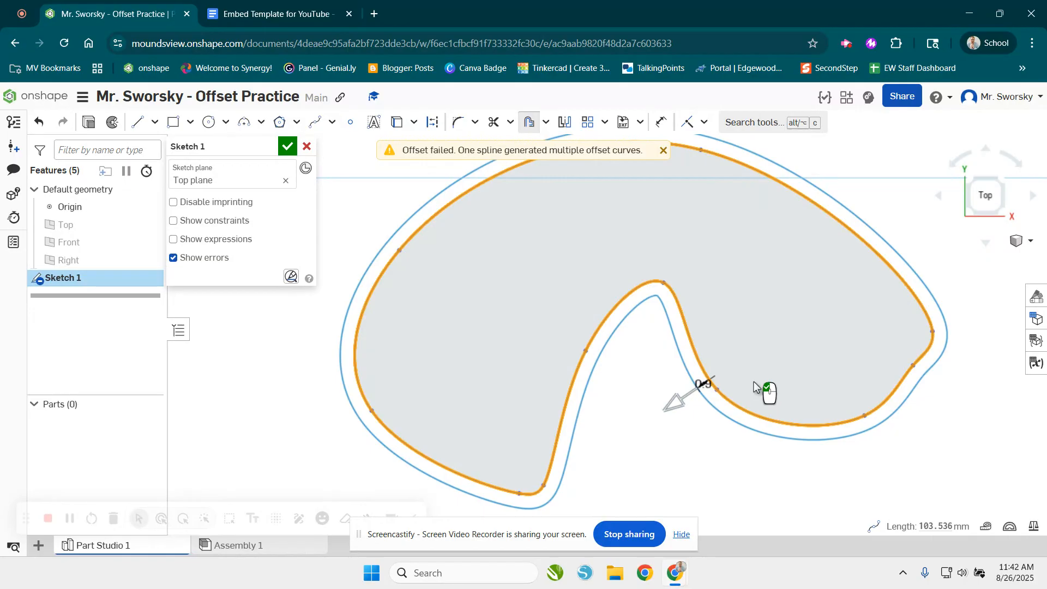
pyautogui.click(691, 440)
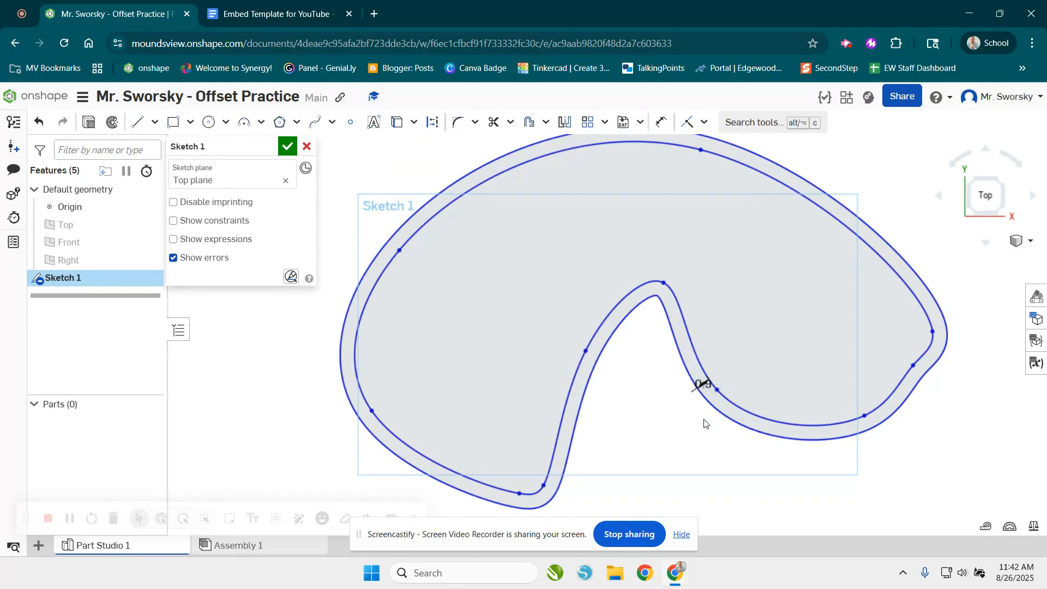
# Sketch a closed jagged seven-line shape with an upper edge about 26.5 mm long, to the lower left of the spline.
pyautogui.scroll(-3, 655, 403)
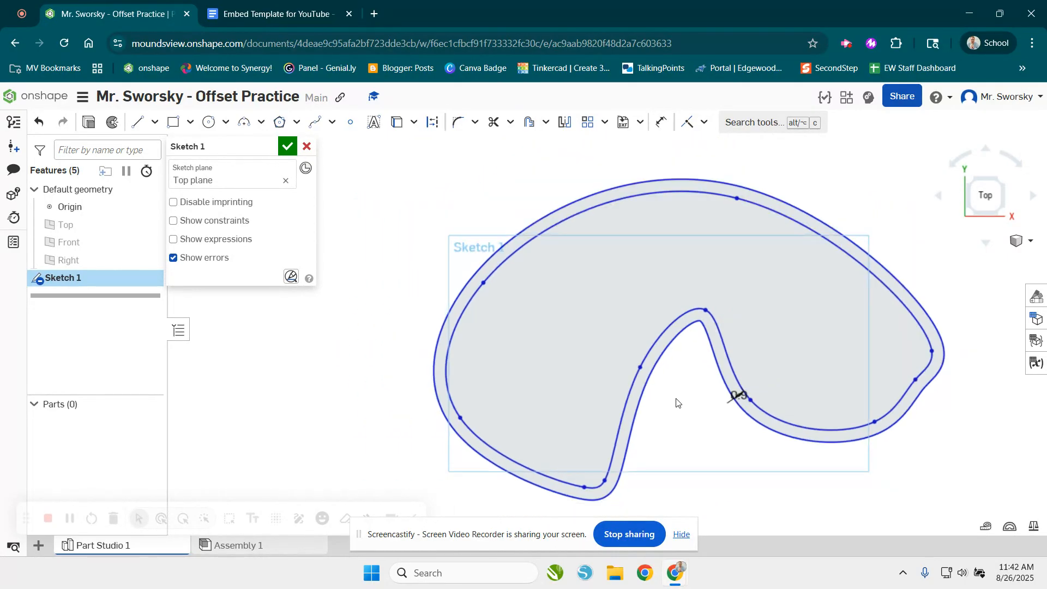
pyautogui.moveTo(686, 296)
pyautogui.mouseDown(button='middle')
pyautogui.moveTo(619, 355)
pyautogui.moveTo(582, 323)
pyautogui.mouseUp(button='middle')
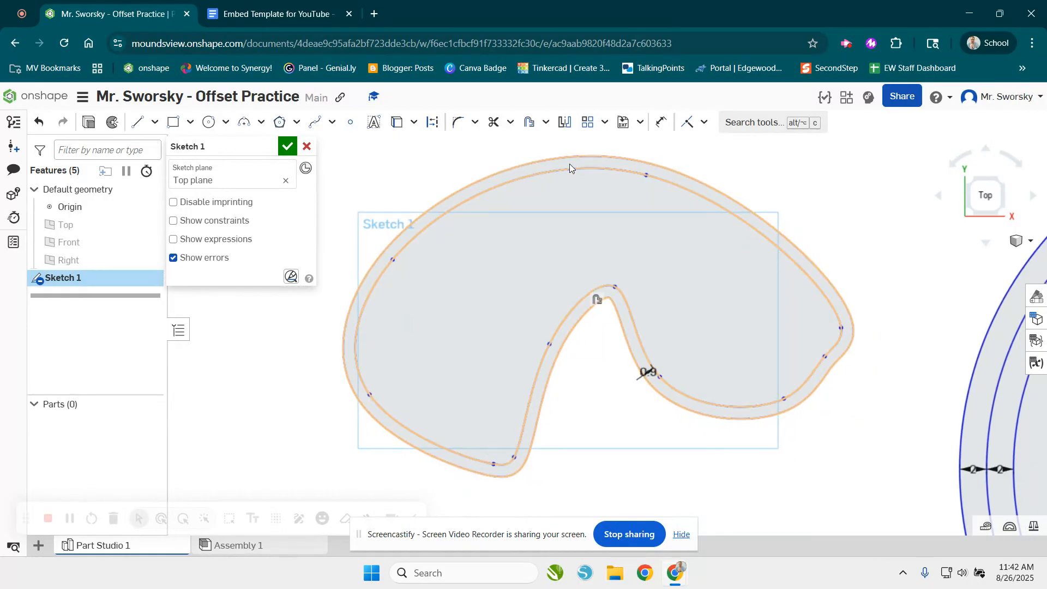
pyautogui.moveTo(251, 326); pyautogui.dragTo(542, 264, button='middle')
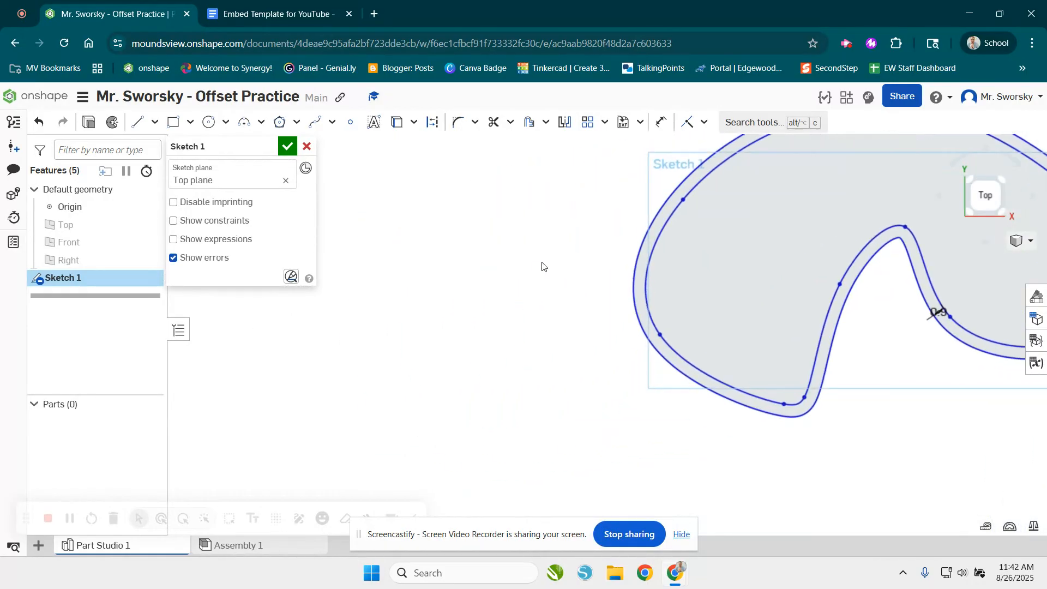
pyautogui.scroll(-4, 472, 274)
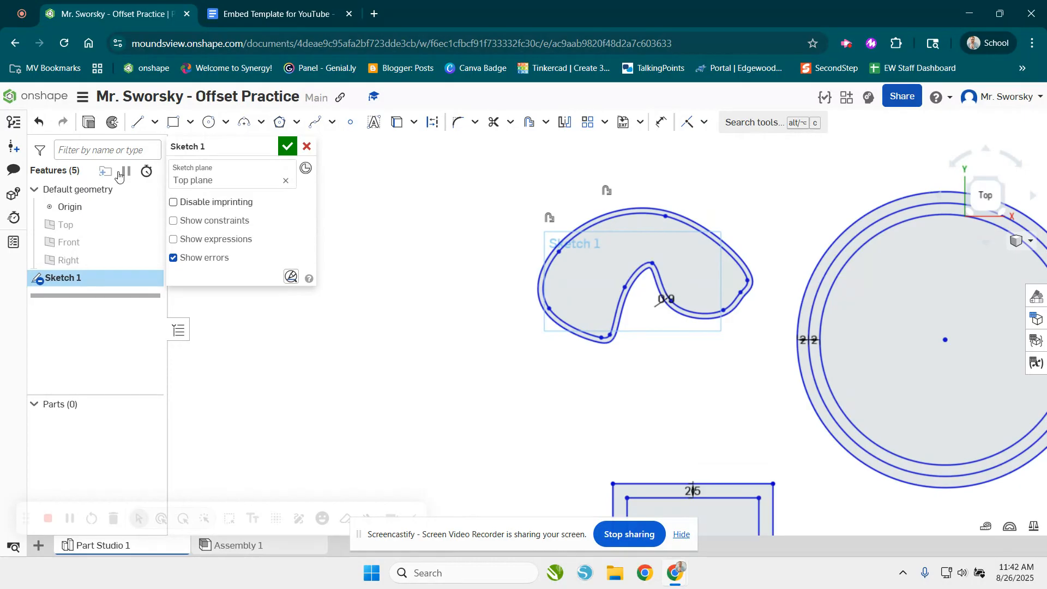
pyautogui.click(142, 129)
pyautogui.click(355, 346)
pyautogui.click(505, 355)
pyautogui.click(505, 417)
pyautogui.click(448, 368)
pyautogui.click(415, 405)
pyautogui.click(415, 368)
pyautogui.click(371, 410)
pyautogui.click(355, 346)
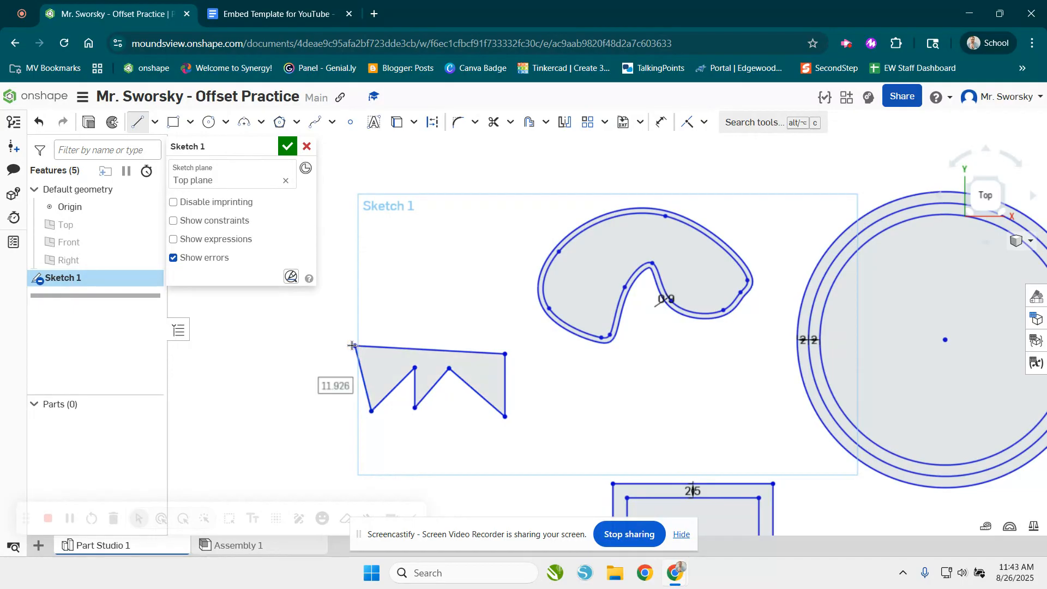
# Offset all seven edges of the jagged shape inward by 1.5 mm and finish the sketch.
pyautogui.click(529, 122)
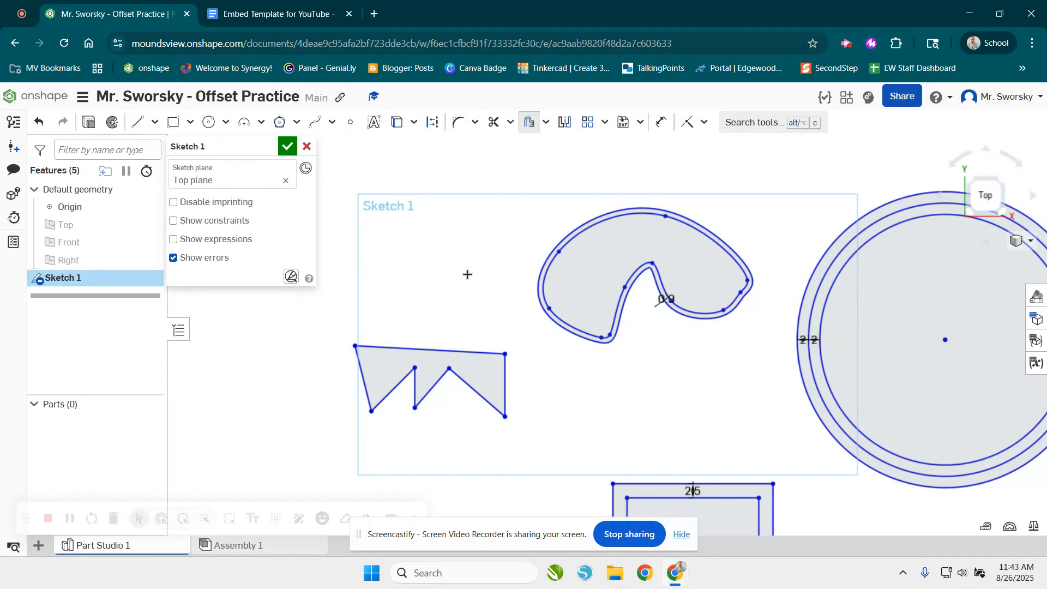
pyautogui.click(451, 354)
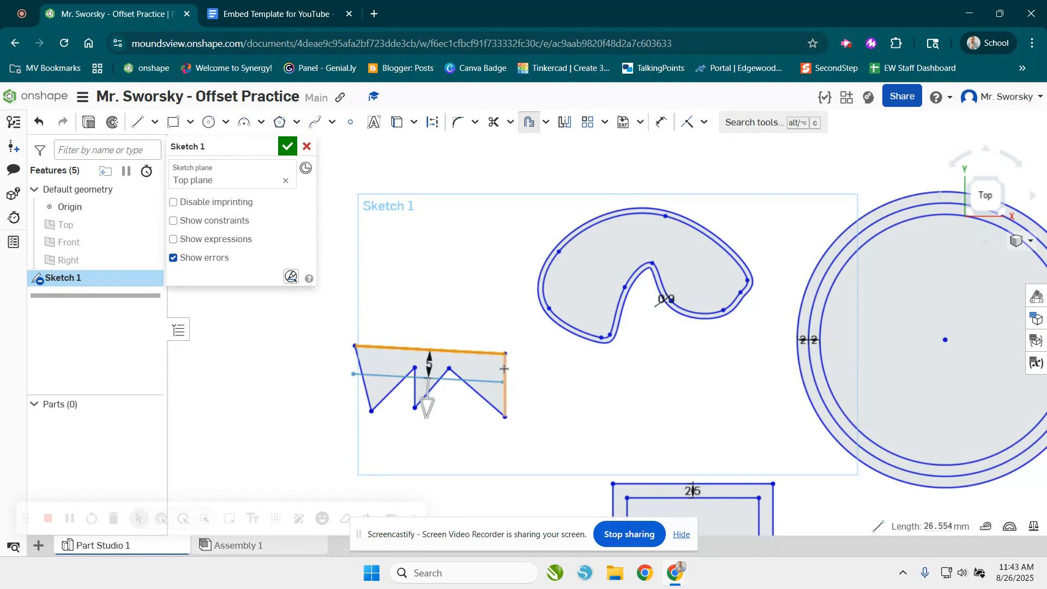
pyautogui.click(485, 397)
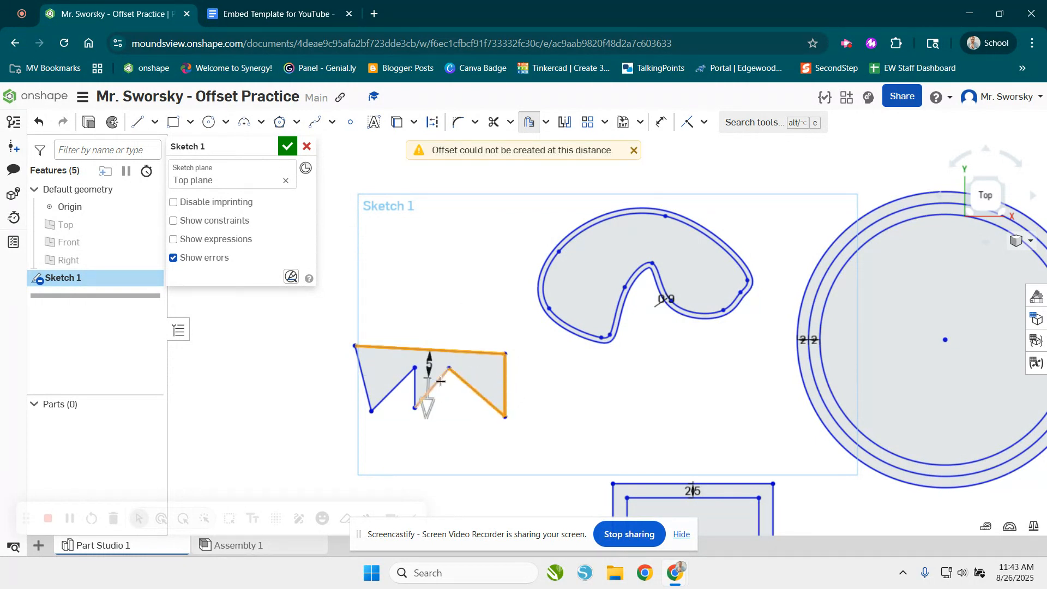
pyautogui.click(388, 399)
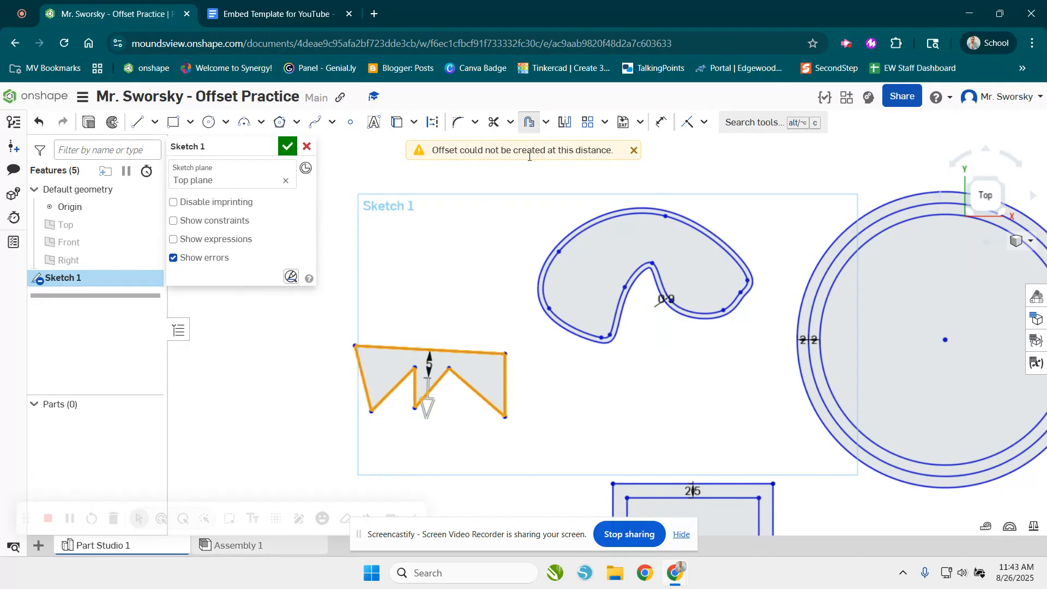
pyautogui.scroll(5, 428, 390)
pyautogui.moveTo(441, 400); pyautogui.dragTo(447, 310)
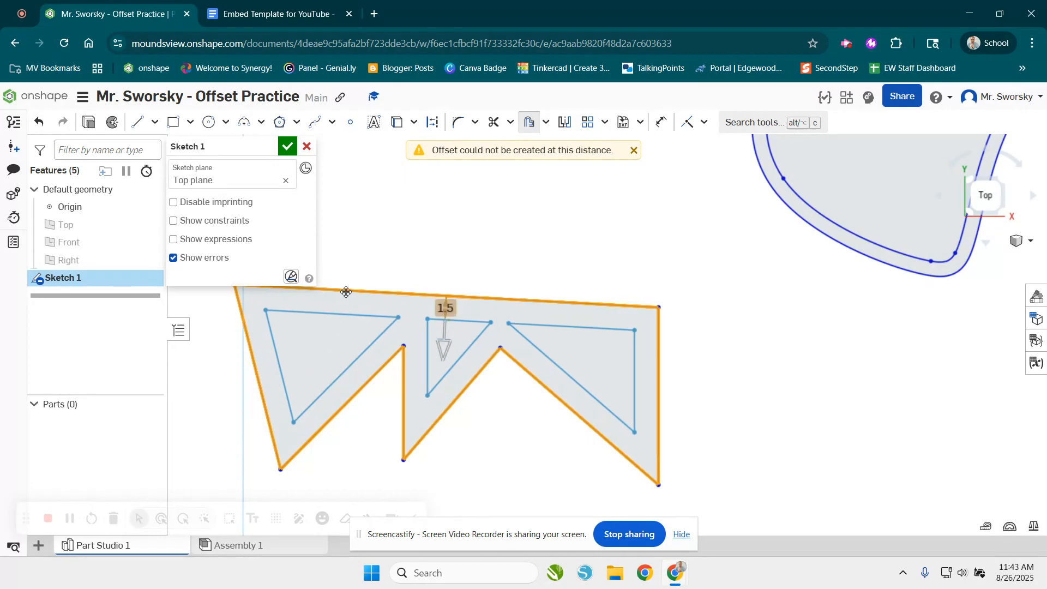
pyautogui.scroll(-5, 448, 311)
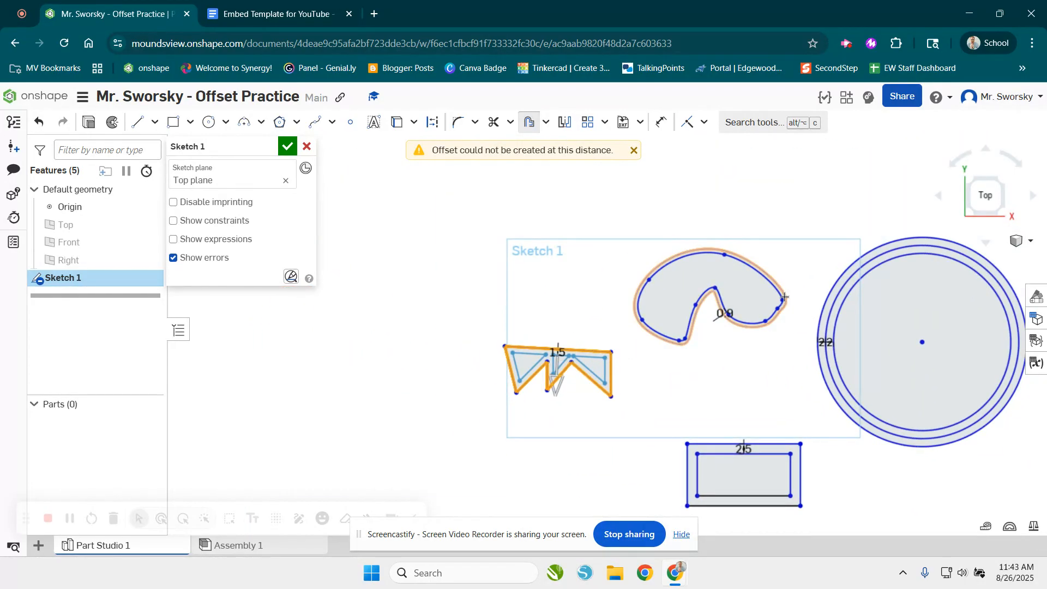
pyautogui.click(766, 301)
pyautogui.scroll(3, 800, 280)
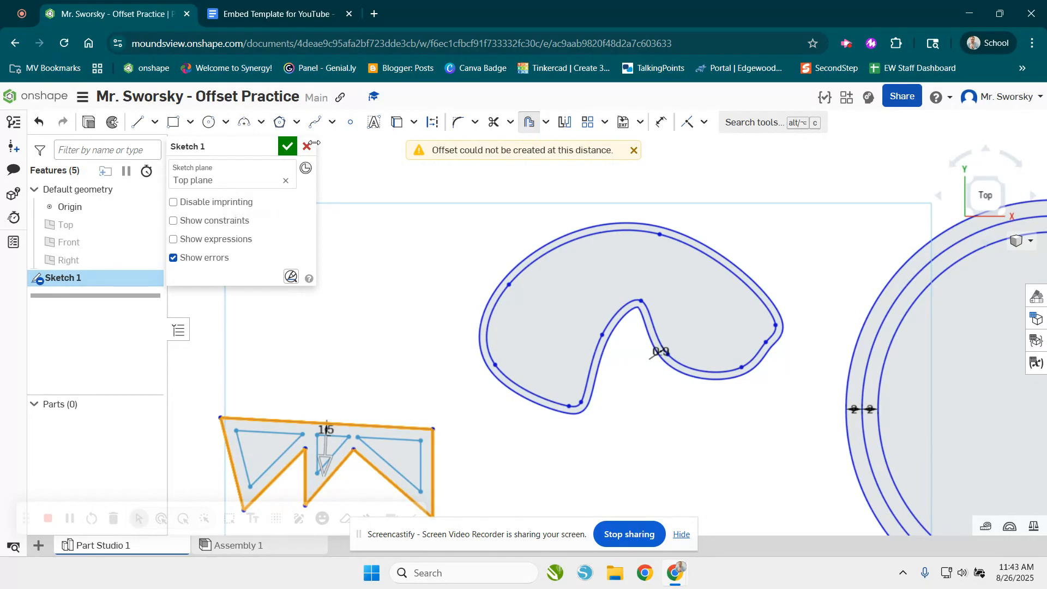
pyautogui.scroll(-2, 417, 235)
pyautogui.moveTo(429, 277)
pyautogui.mouseDown(button='middle')
pyautogui.moveTo(581, 200)
pyautogui.moveTo(511, 277)
pyautogui.mouseUp(button='middle')
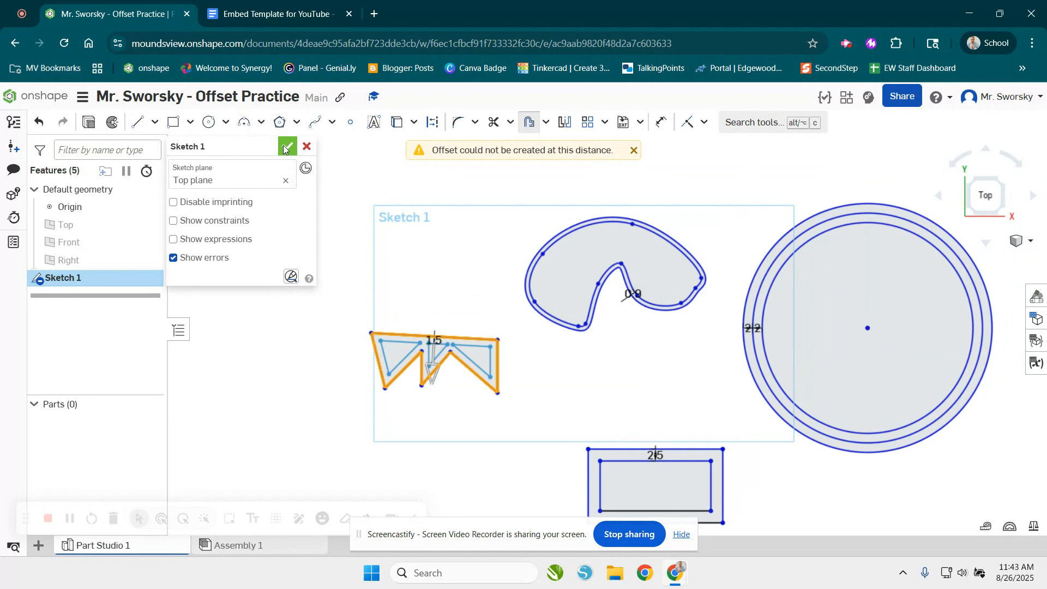
pyautogui.click(442, 257)
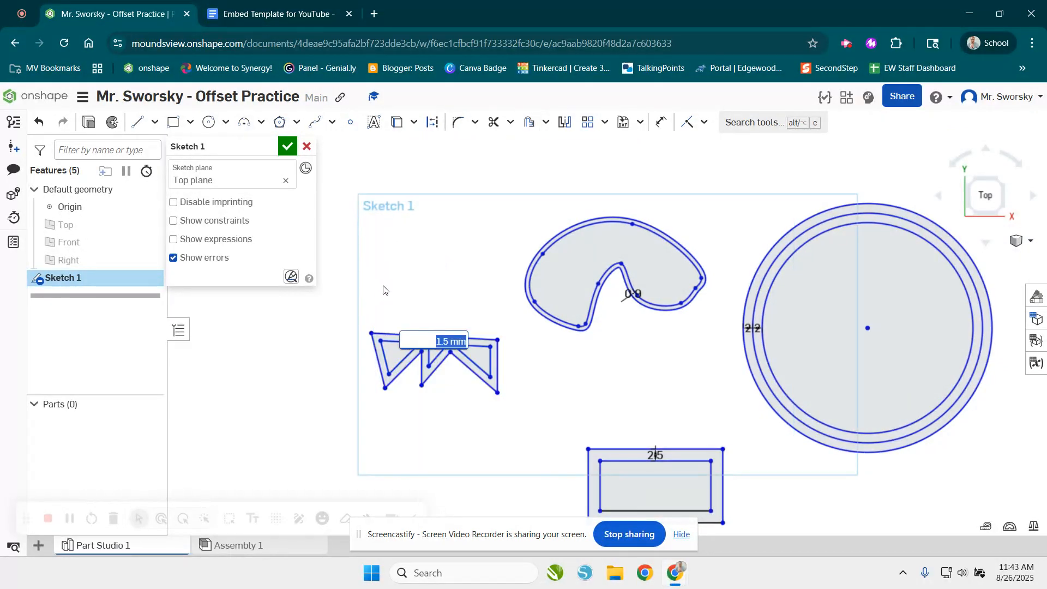
pyautogui.press('Return')
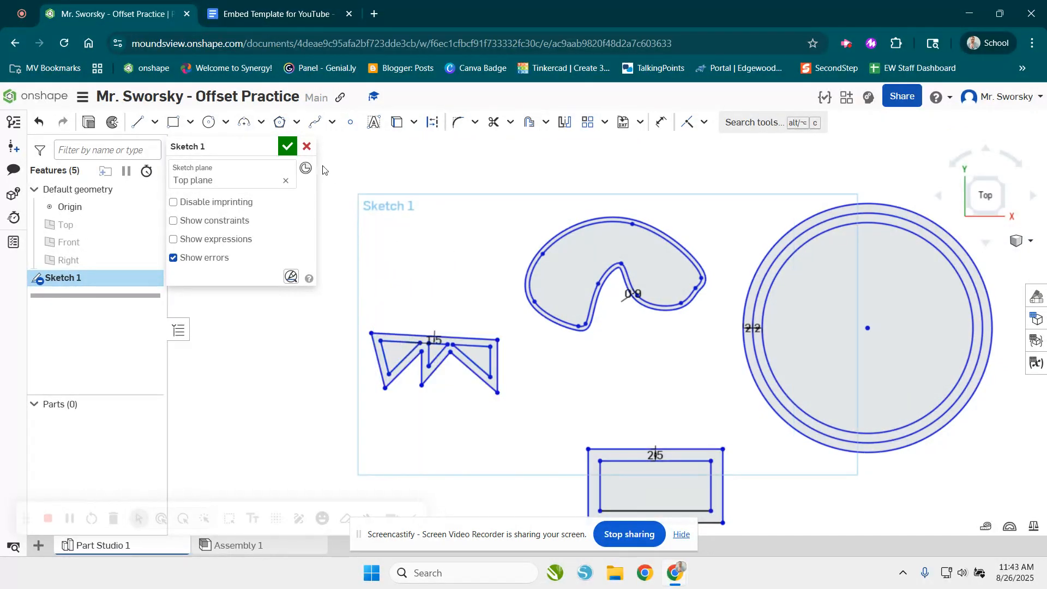
pyautogui.click(288, 148)
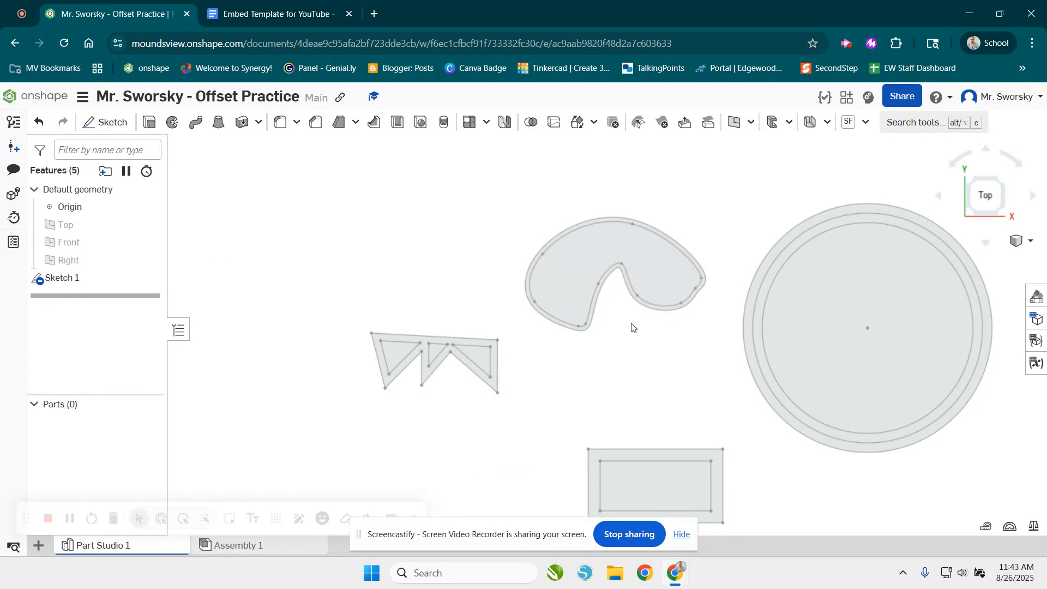
# Extrude the jagged frame region between the outline and its inner triangles as a new solid, 25 mm deep.
pyautogui.scroll(3, 445, 403)
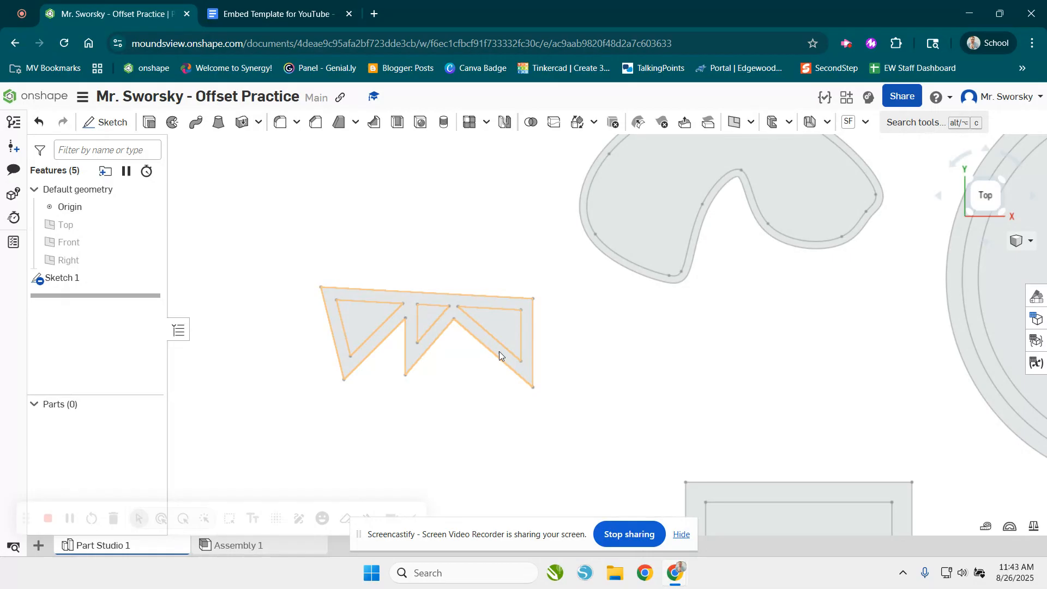
pyautogui.click(499, 351)
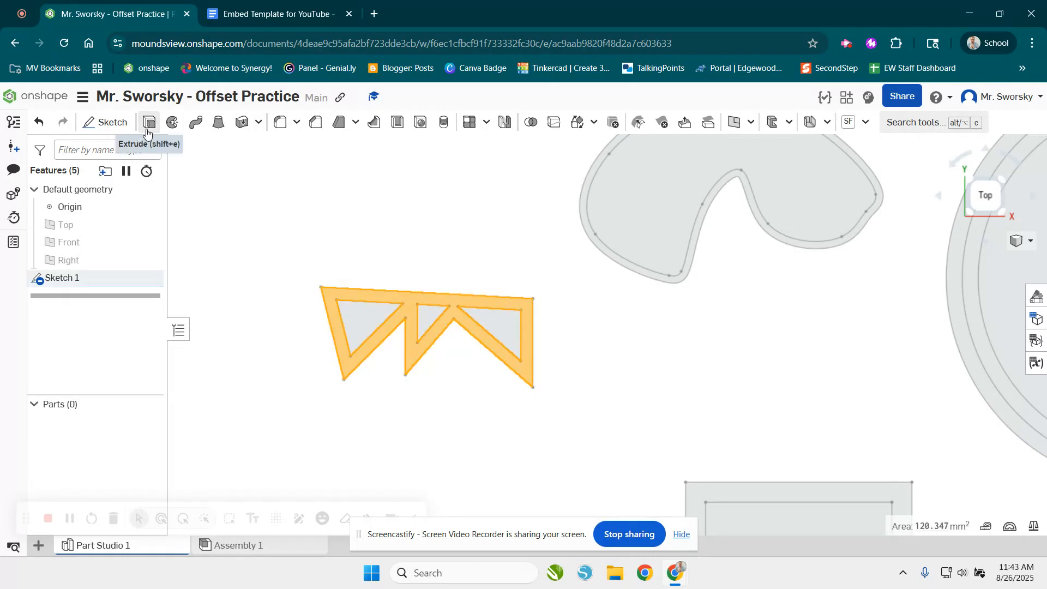
pyautogui.moveTo(503, 512); pyautogui.dragTo(456, 442, button='right')
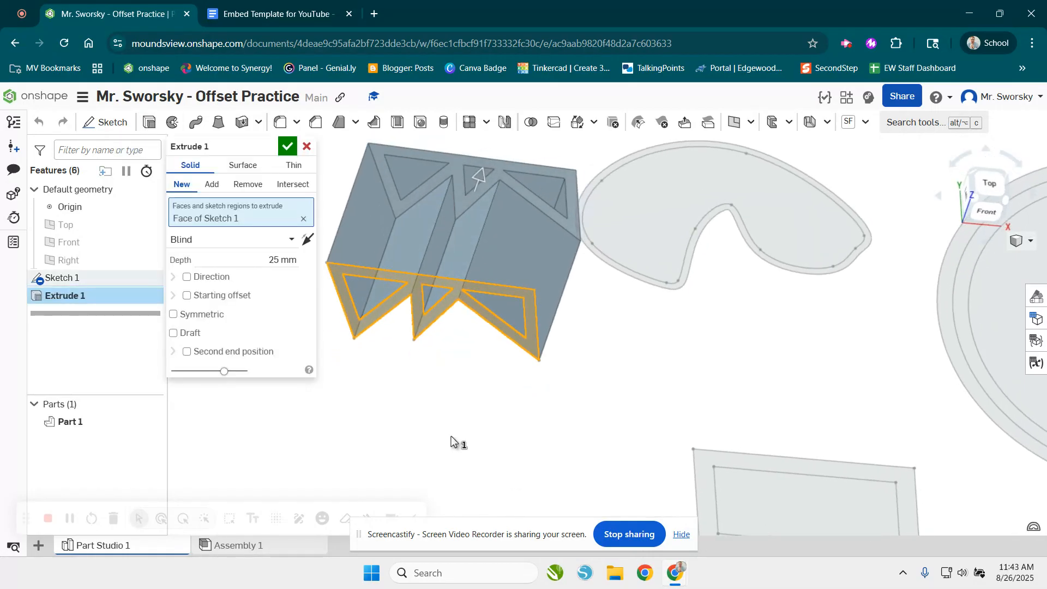
pyautogui.click(286, 146)
pyautogui.moveTo(469, 289)
pyautogui.mouseDown(button='right')
pyautogui.moveTo(479, 401)
pyautogui.moveTo(512, 375)
pyautogui.moveTo(496, 390)
pyautogui.moveTo(487, 382)
pyautogui.moveTo(491, 402)
pyautogui.moveTo(496, 384)
pyautogui.mouseUp(button='right')
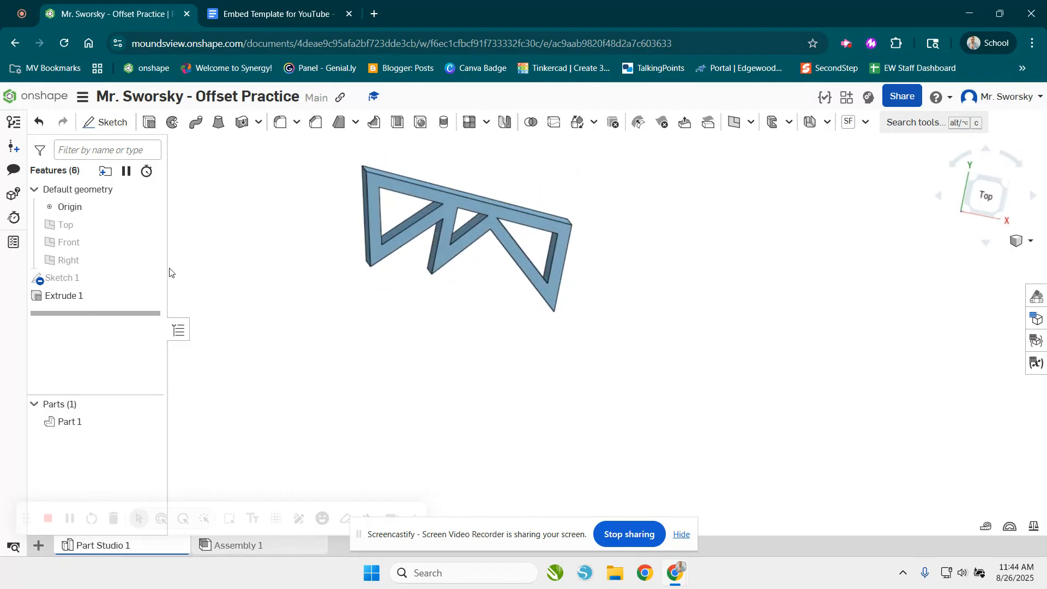
# Show Sketch 1 again alongside the extruded part.
pyautogui.click(155, 277)
pyautogui.moveTo(458, 334)
pyautogui.mouseDown(button='right')
pyautogui.moveTo(537, 362)
pyautogui.moveTo(494, 341)
pyautogui.mouseUp(button='right')
pyautogui.hotkey('shift', '5')
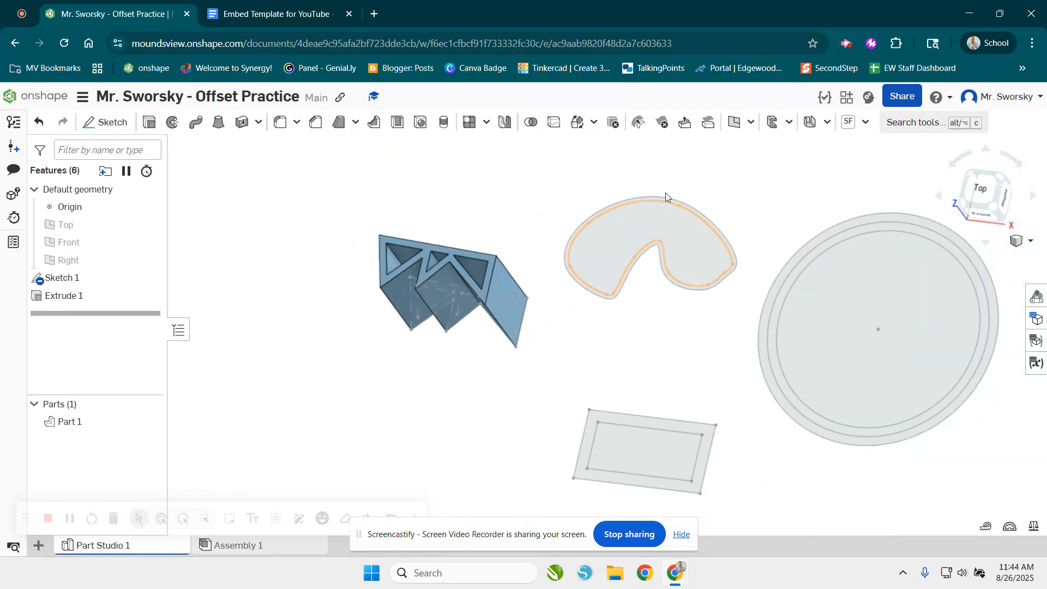
# Extrude the narrow spline frame region between the outer spline and its offset as a new solid, 25 mm deep.
pyautogui.scroll(3, 694, 227)
pyautogui.scroll(4, 698, 229)
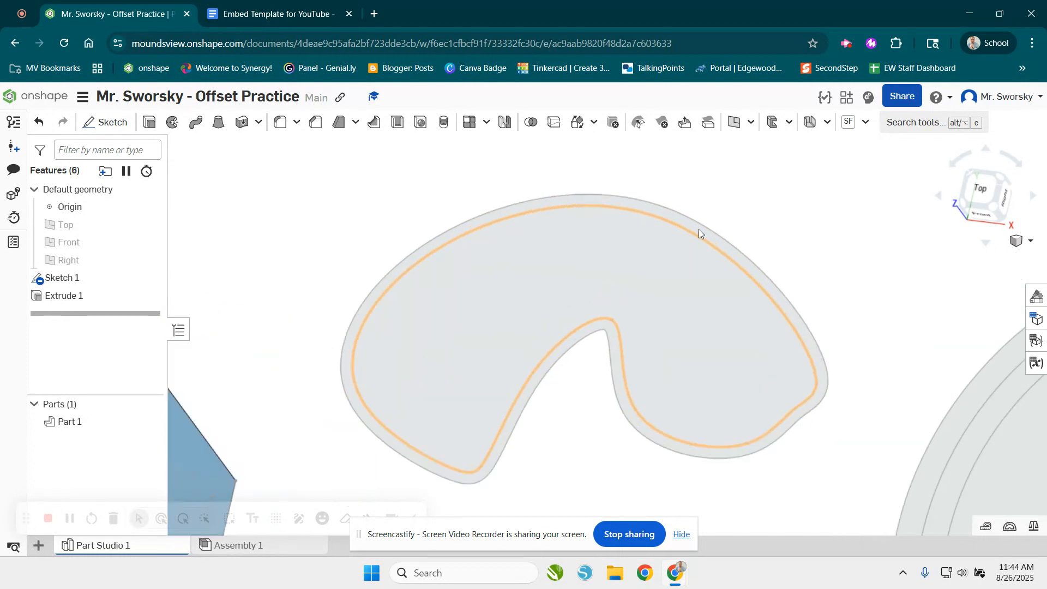
pyautogui.click(704, 235)
pyautogui.scroll(-3, 697, 233)
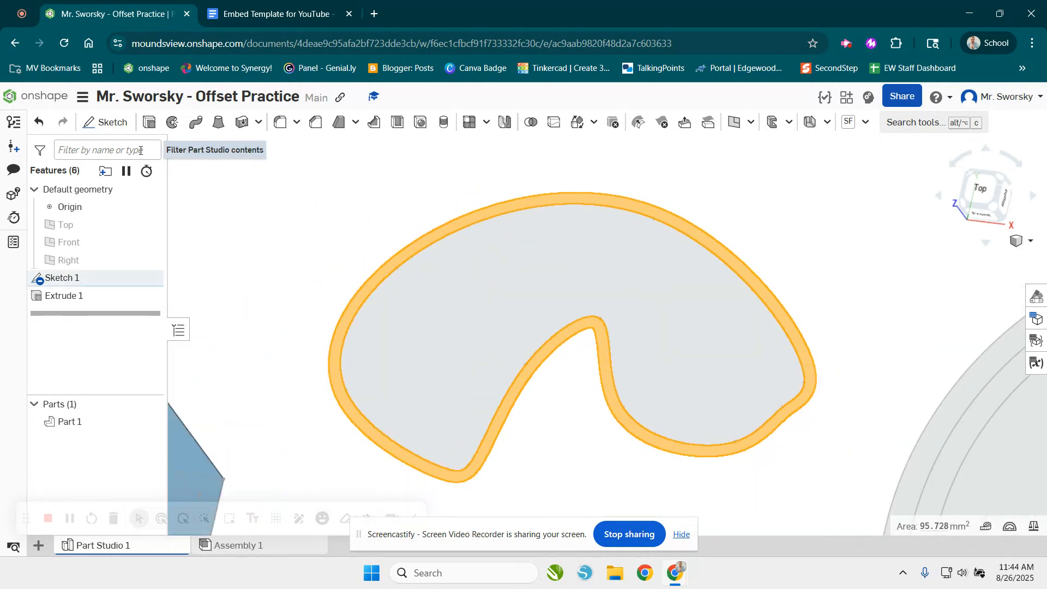
pyautogui.click(148, 122)
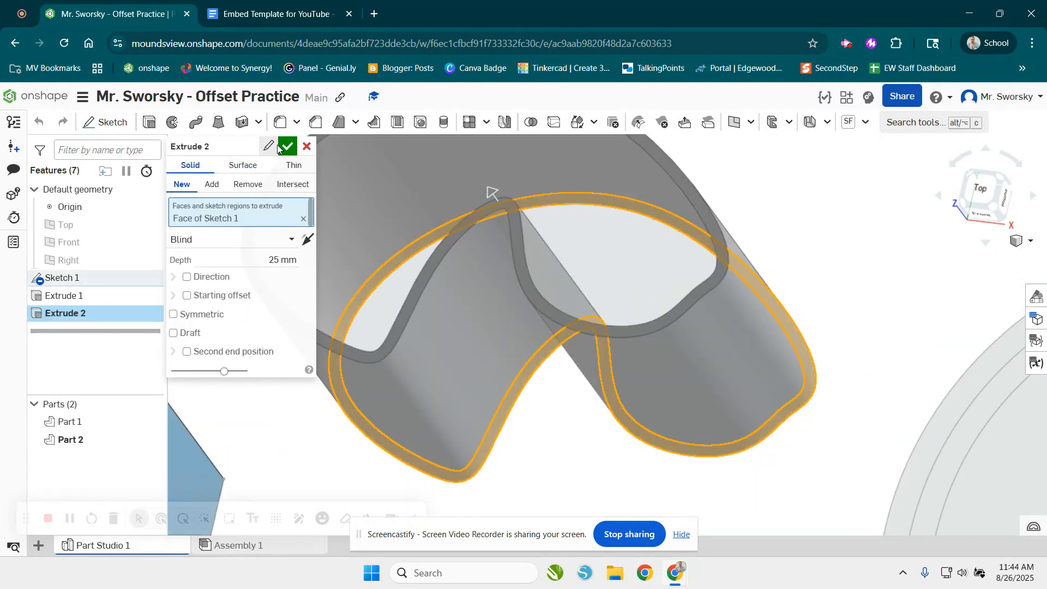
pyautogui.click(286, 146)
# Extrude the outermost ring between the two larger circles as a new solid, 25 mm deep.
pyautogui.scroll(-3, 591, 338)
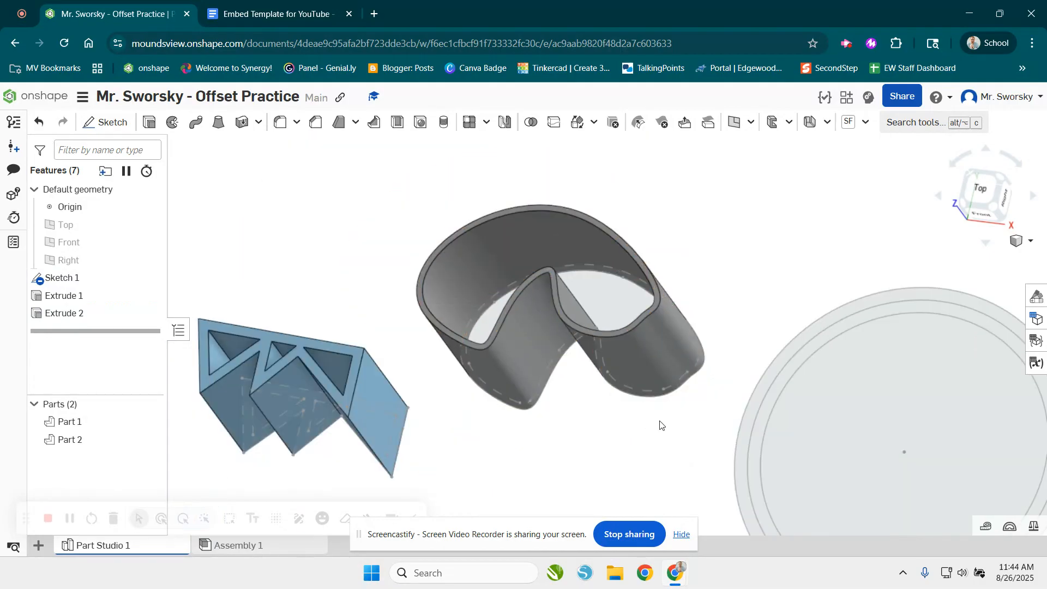
pyautogui.moveTo(660, 424); pyautogui.dragTo(569, 289, button='middle')
pyautogui.click(639, 344)
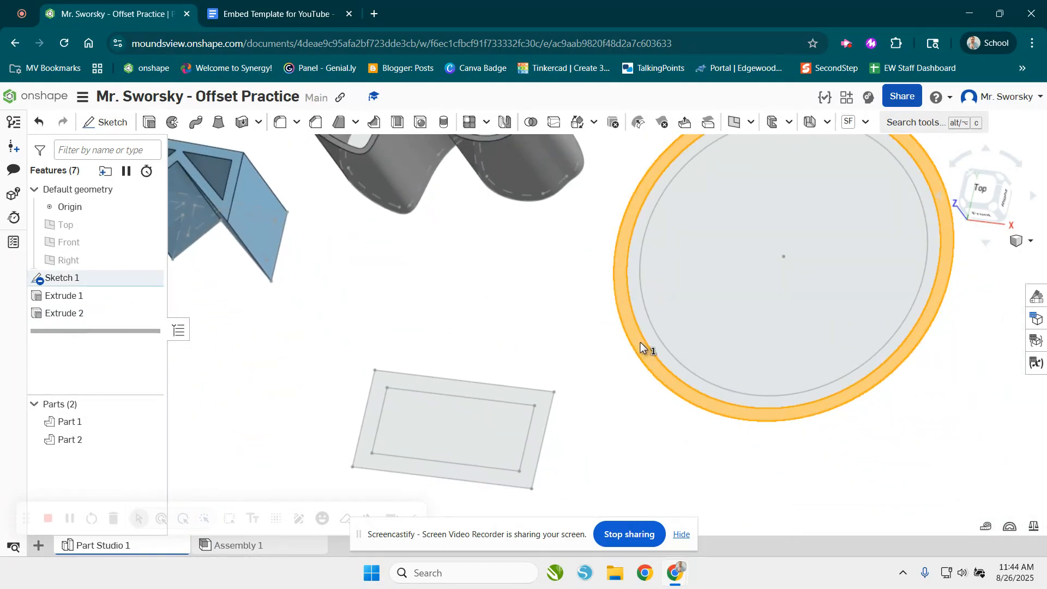
pyautogui.click(149, 122)
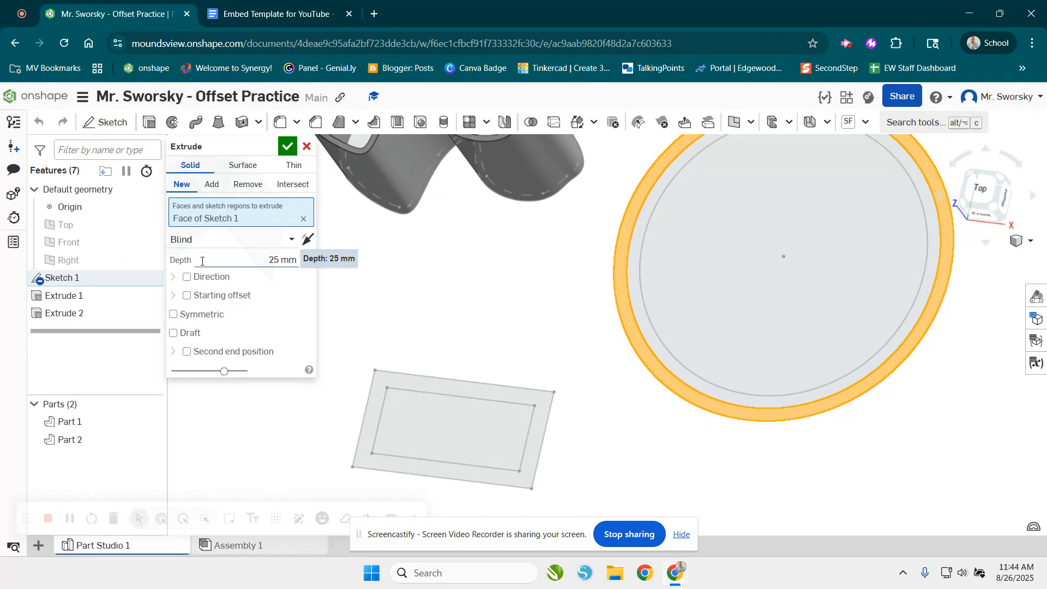
pyautogui.click(287, 146)
# Extrude the rectangular frame region between the outer rectangle and its inner offset as a solid.
pyautogui.click(542, 421)
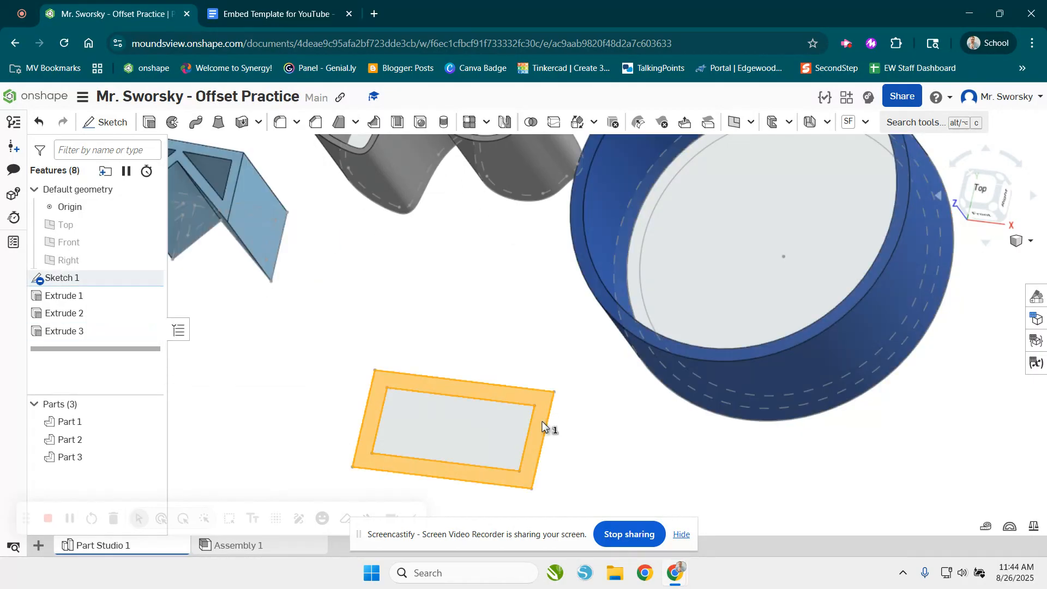
pyautogui.click(149, 122)
pyautogui.click(287, 148)
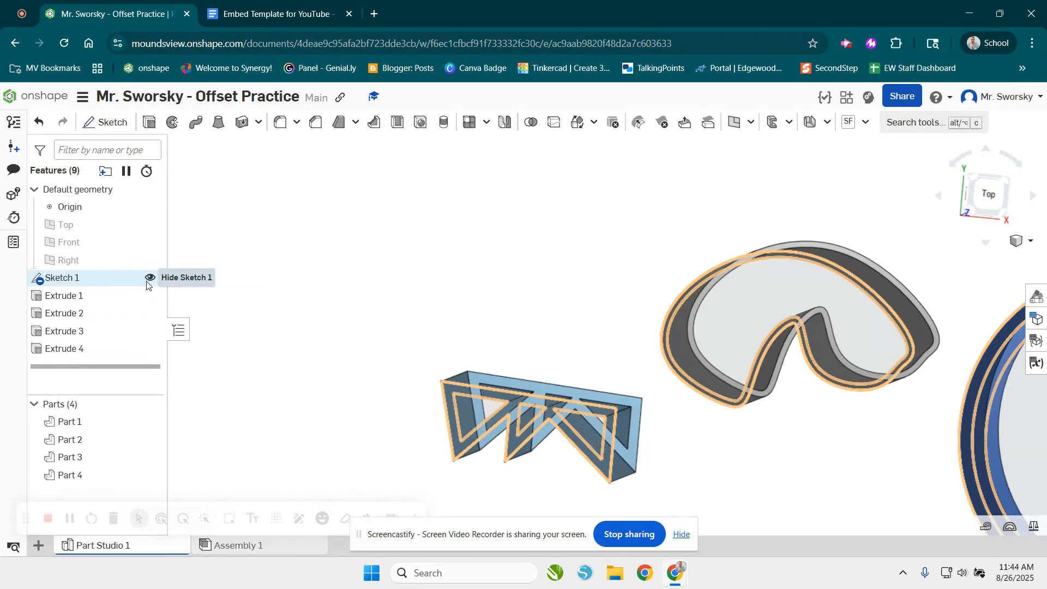
# Extrude the innermost circle region inside the blue ring as a new solid disc, 7.2 mm deep.
pyautogui.moveTo(470, 349); pyautogui.dragTo(172, 286, button='middle')
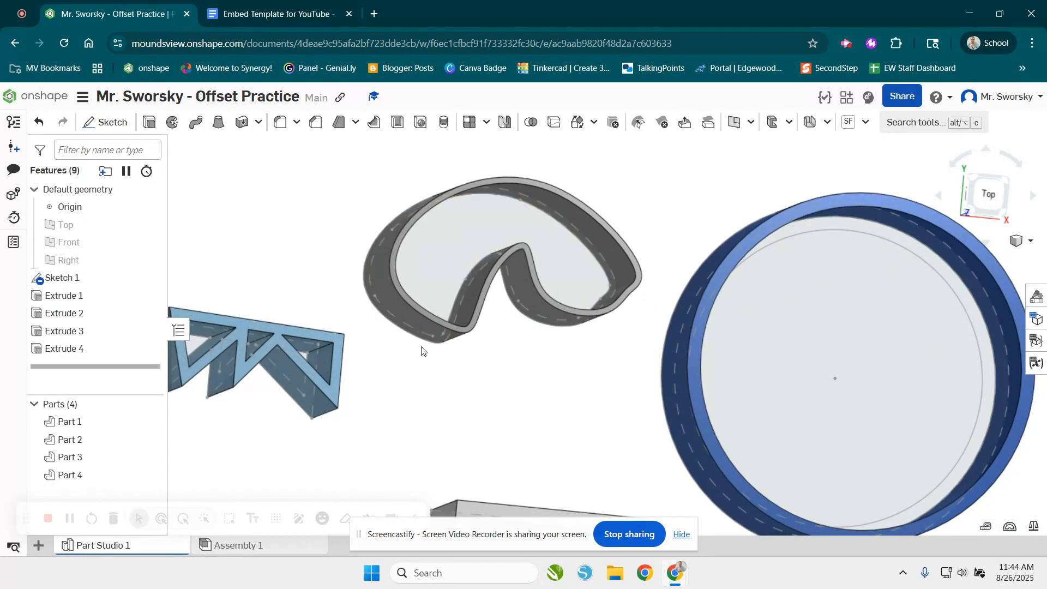
pyautogui.scroll(2, 849, 299)
pyautogui.moveTo(879, 300); pyautogui.dragTo(493, 212, button='middle')
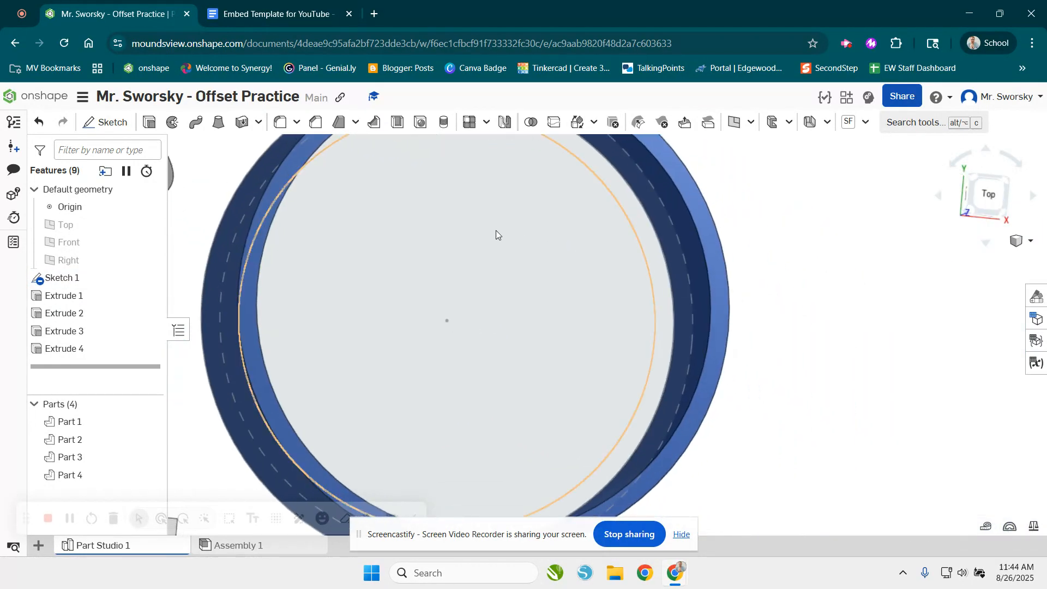
pyautogui.click(558, 332)
pyautogui.scroll(-2, 558, 331)
pyautogui.click(149, 121)
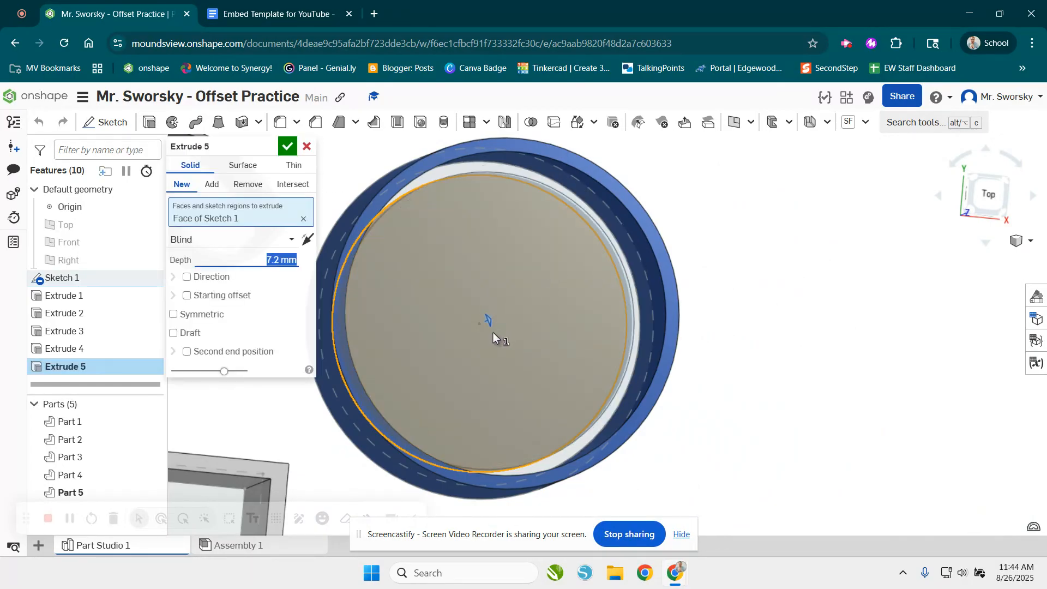
pyautogui.click(288, 147)
# Extrude the region inside the spline frame 3.7 mm deep as a floor, adding it to Part 2.
pyautogui.moveTo(288, 157); pyautogui.dragTo(314, 223, button='right')
pyautogui.moveTo(314, 222); pyautogui.dragTo(420, 238, button='middle')
pyautogui.moveTo(539, 219)
pyautogui.mouseDown(button='right')
pyautogui.moveTo(474, 150)
pyautogui.moveTo(453, 153)
pyautogui.mouseUp(button='right')
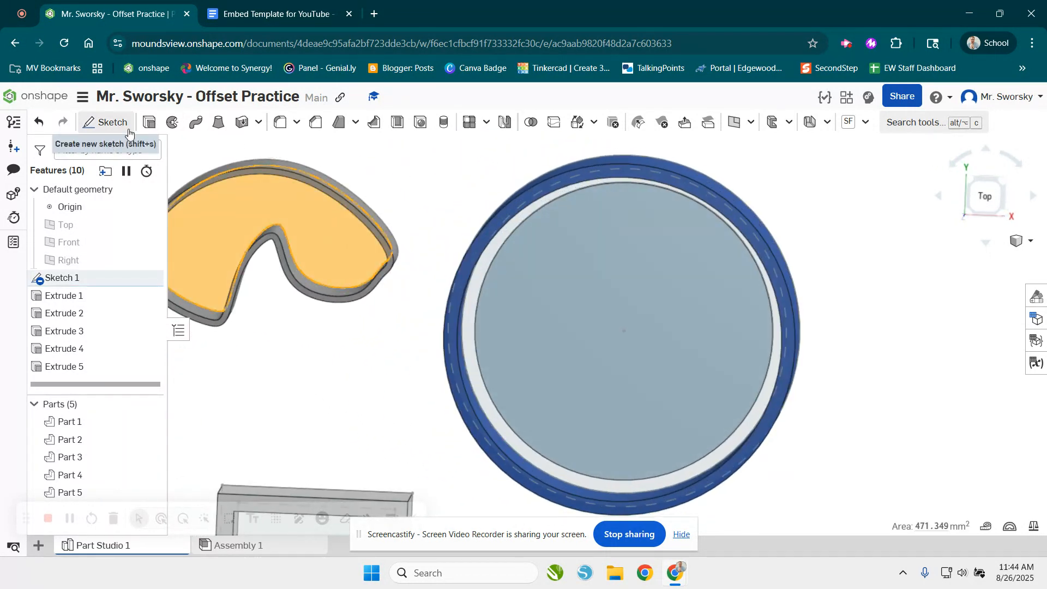
pyautogui.click(149, 121)
pyautogui.moveTo(367, 423)
pyautogui.mouseDown(button='right')
pyautogui.moveTo(363, 365)
pyautogui.moveTo(386, 348)
pyautogui.mouseUp(button='right')
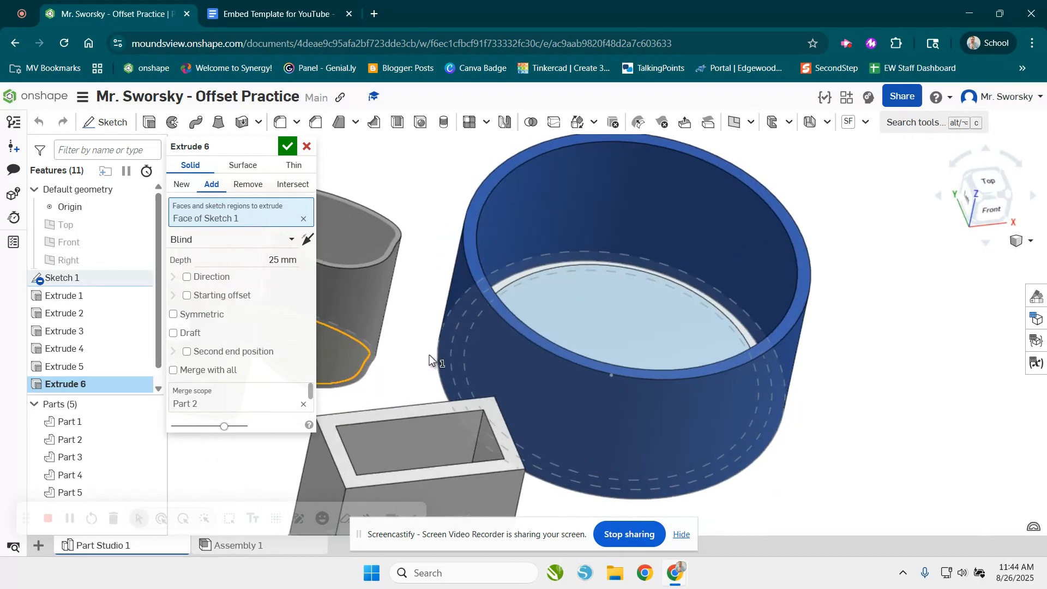
pyautogui.moveTo(387, 348); pyautogui.dragTo(557, 365, button='middle')
pyautogui.moveTo(451, 231); pyautogui.dragTo(442, 336)
pyautogui.moveTo(544, 206); pyautogui.dragTo(541, 231, button='right')
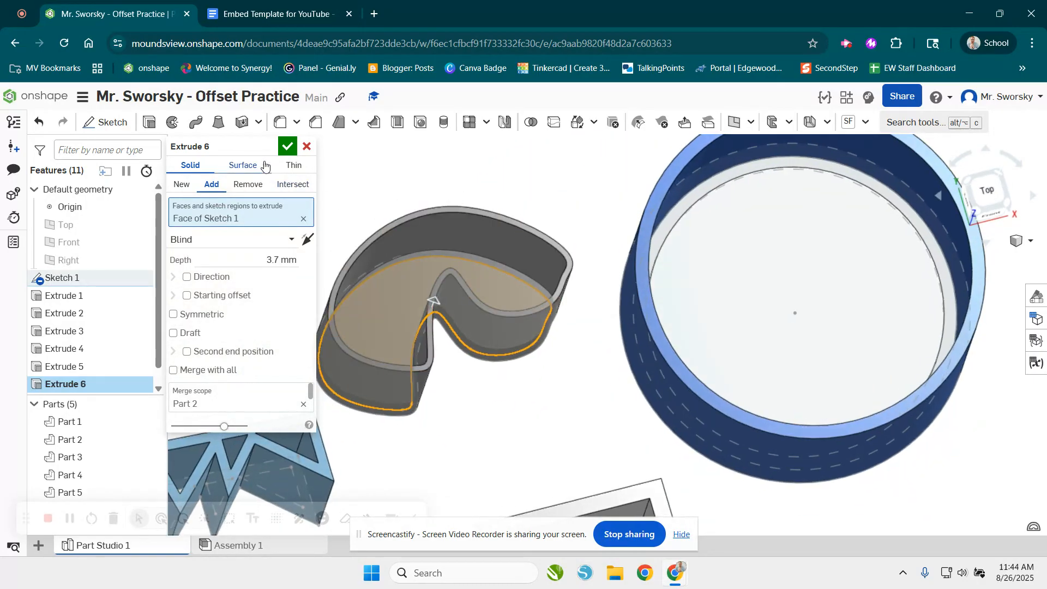
pyautogui.click(288, 146)
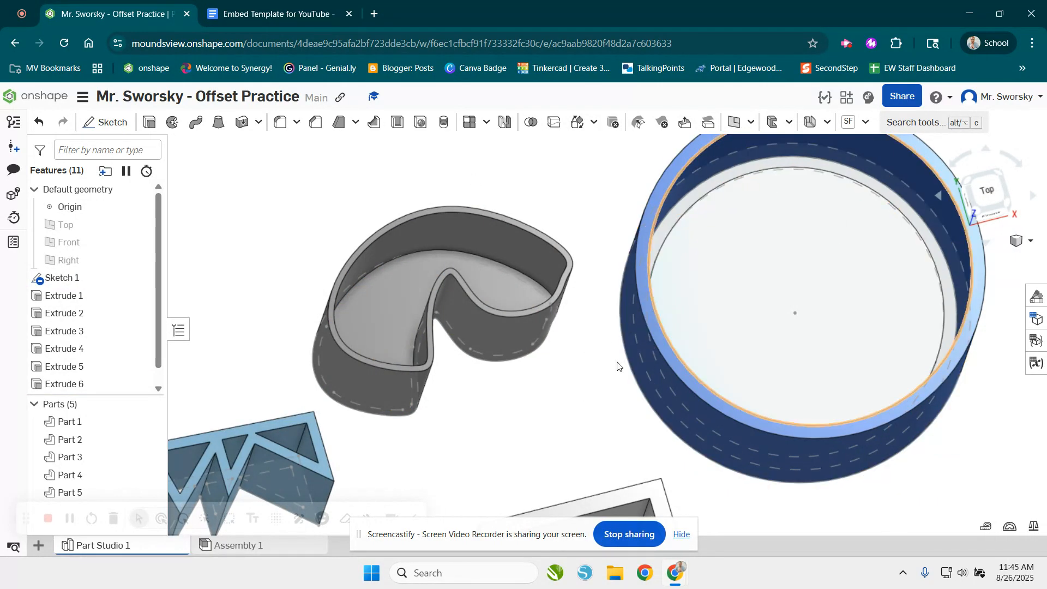
# Examine the extruded jagged, spline, rectangular and circular parts from several angles.
pyautogui.moveTo(448, 389); pyautogui.dragTo(629, 356, button='middle')
pyautogui.moveTo(677, 388); pyautogui.dragTo(716, 330, button='right')
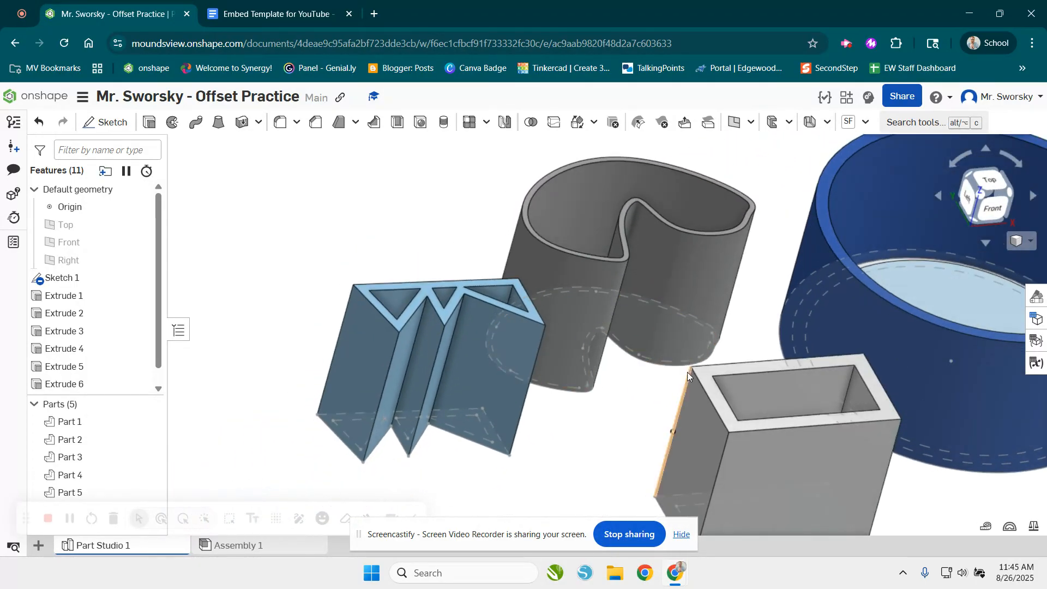
pyautogui.moveTo(620, 454); pyautogui.dragTo(565, 367, button='middle')
pyautogui.moveTo(565, 367); pyautogui.dragTo(547, 383, button='right')
pyautogui.moveTo(528, 406); pyautogui.dragTo(543, 420, button='right')
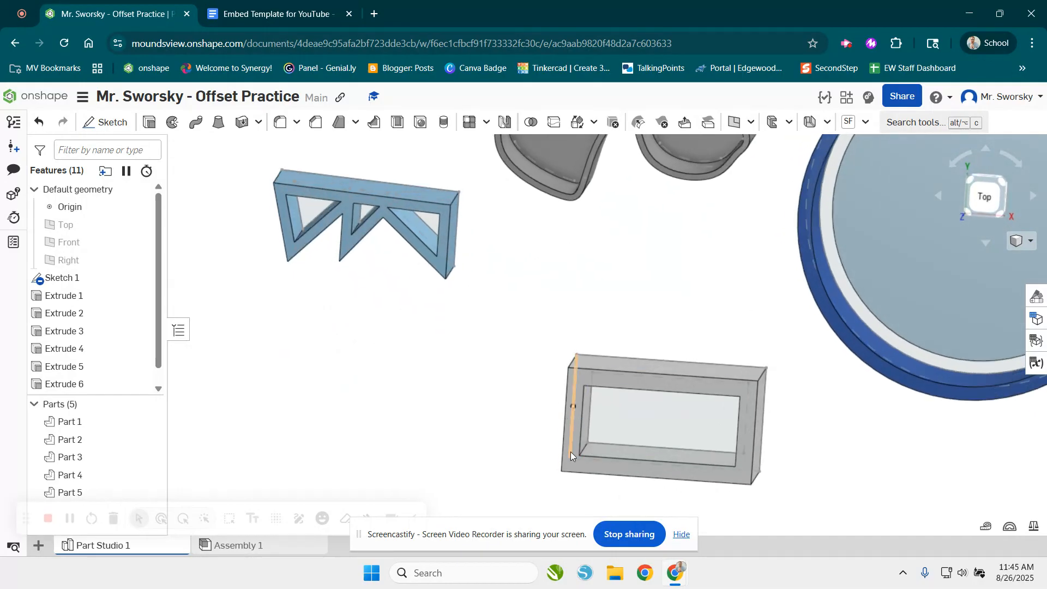
pyautogui.moveTo(661, 327); pyautogui.dragTo(660, 289, button='right')
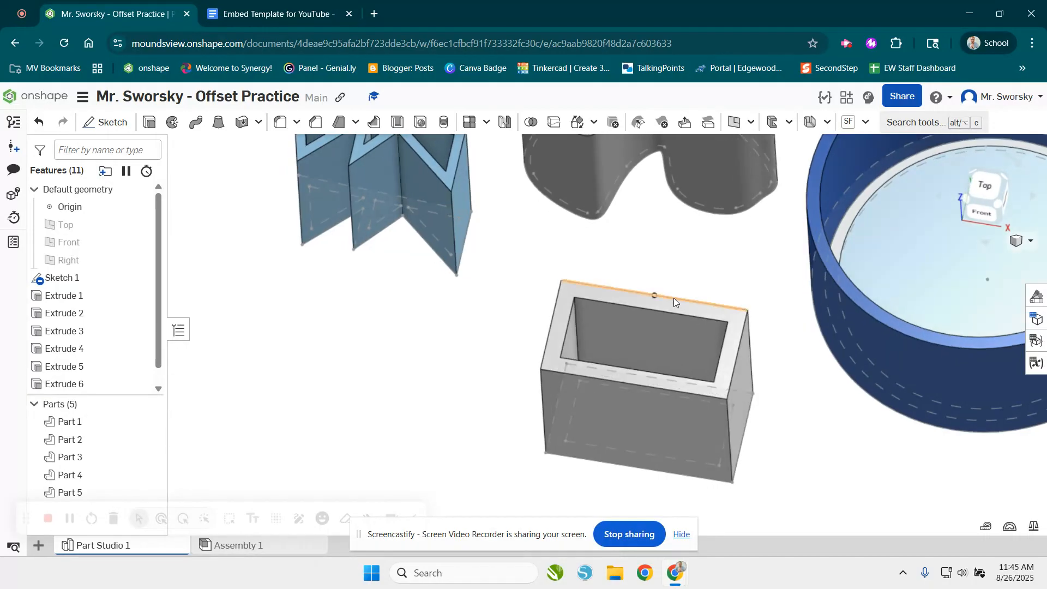
pyautogui.scroll(-5, 682, 338)
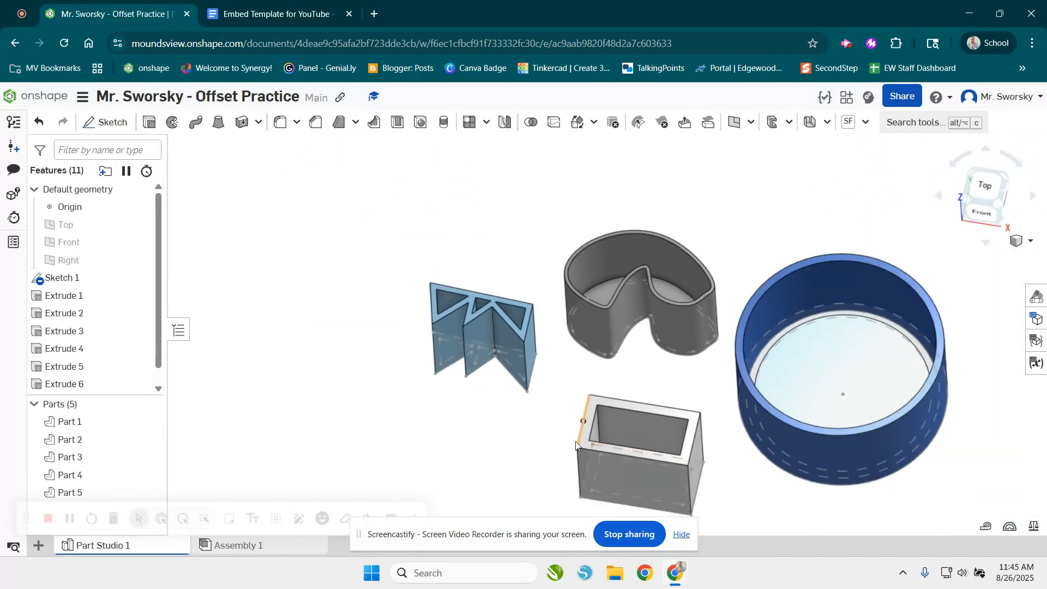